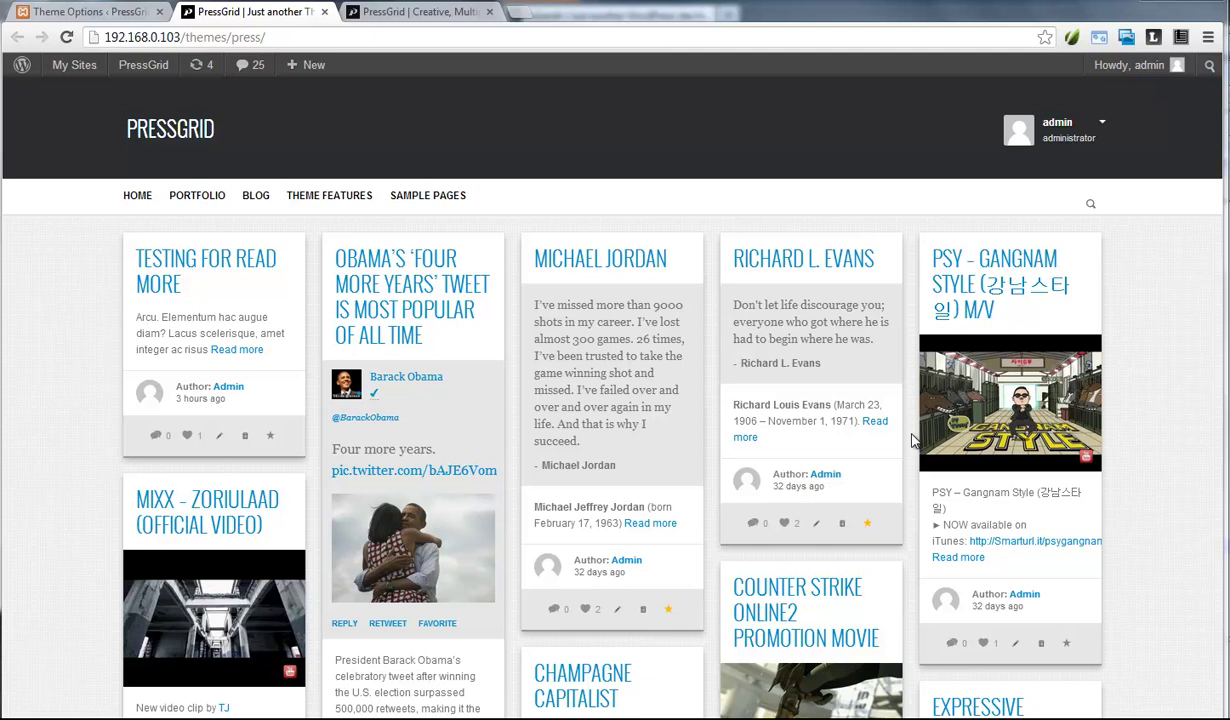
# - Highlight the Richard L. Evans quote on the PressGrid front page, then deselect it
pyautogui.tripleClick(748, 322)
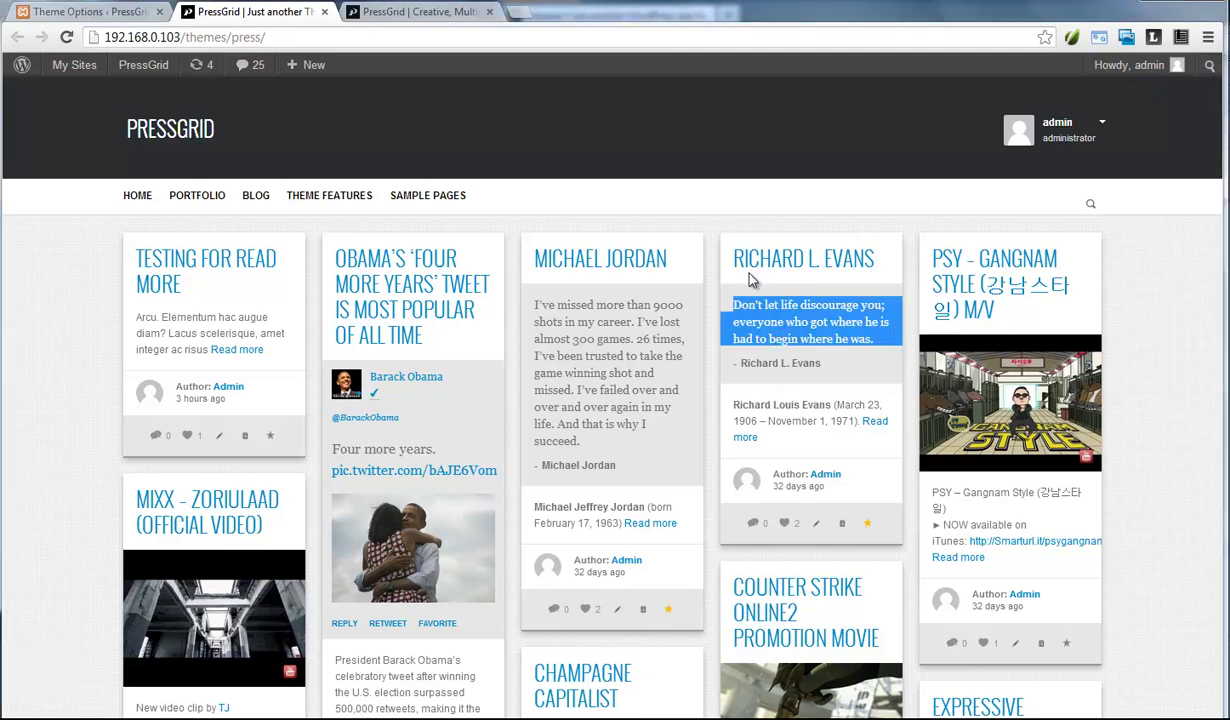
pyautogui.click(683, 150)
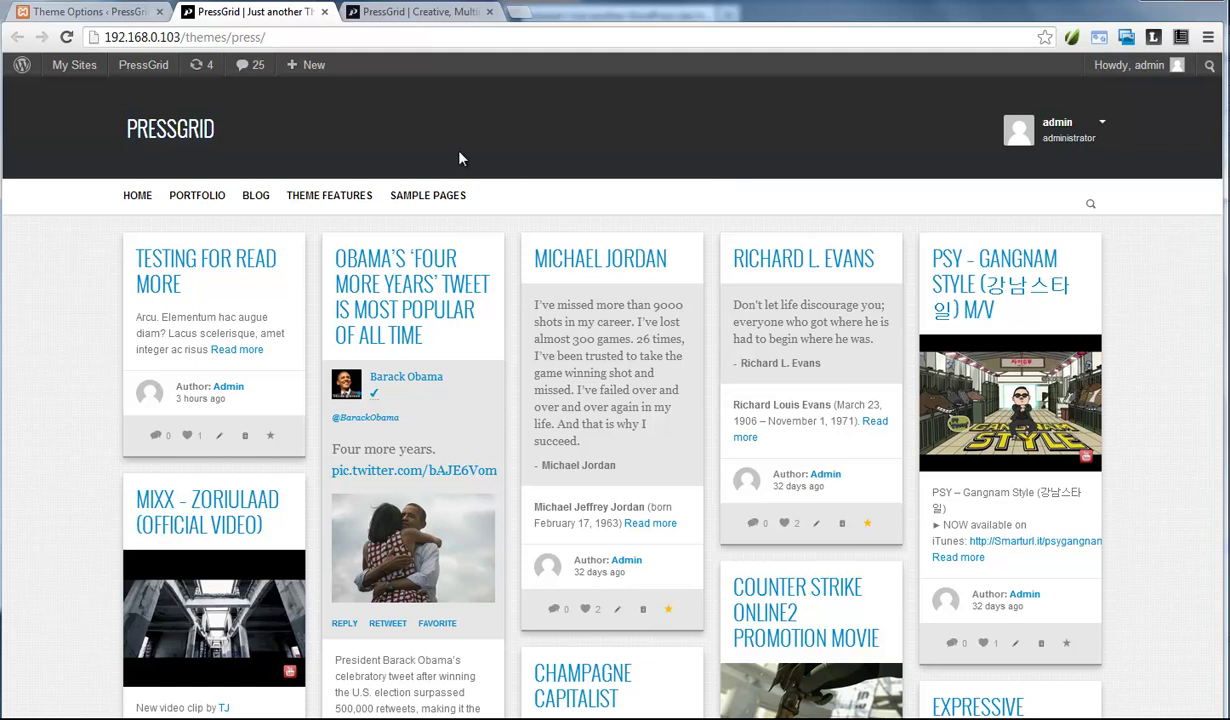
# - On the Theme Options page, highlight the User Login Menu in Header description, then deselect it
pyautogui.click(125, 18)
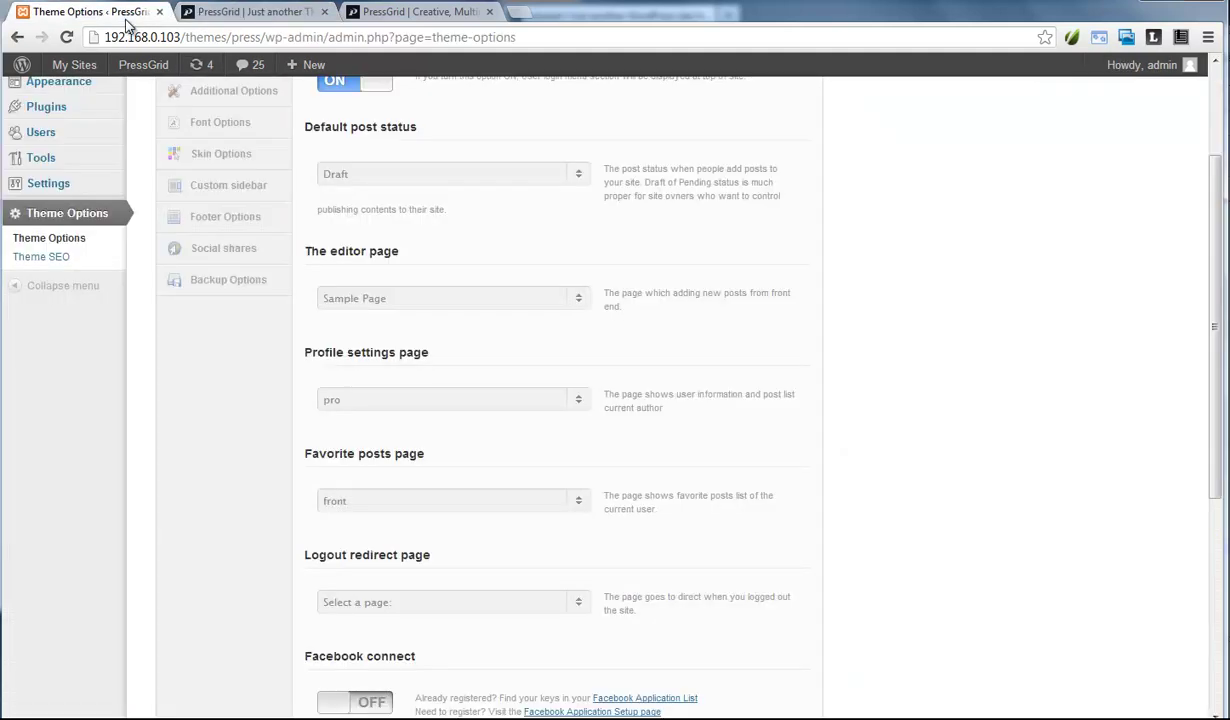
pyautogui.scroll(3, 228, 260)
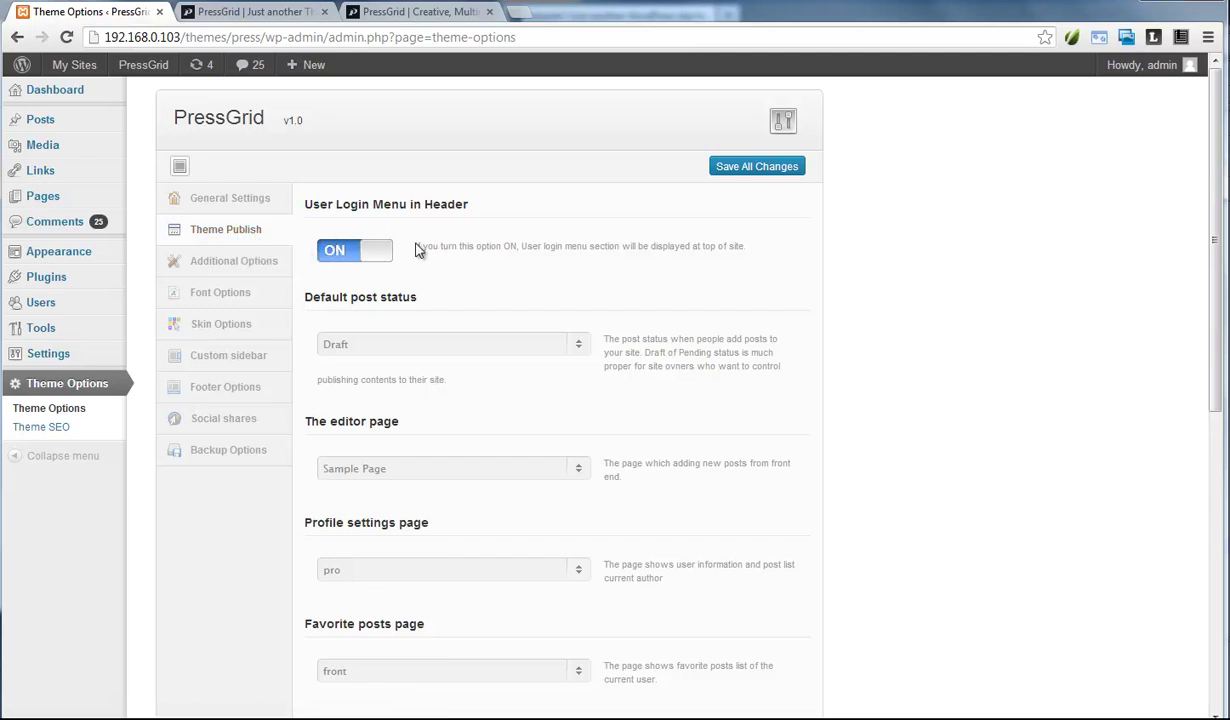
pyautogui.moveTo(418, 248); pyautogui.dragTo(530, 246)
pyautogui.click(540, 248)
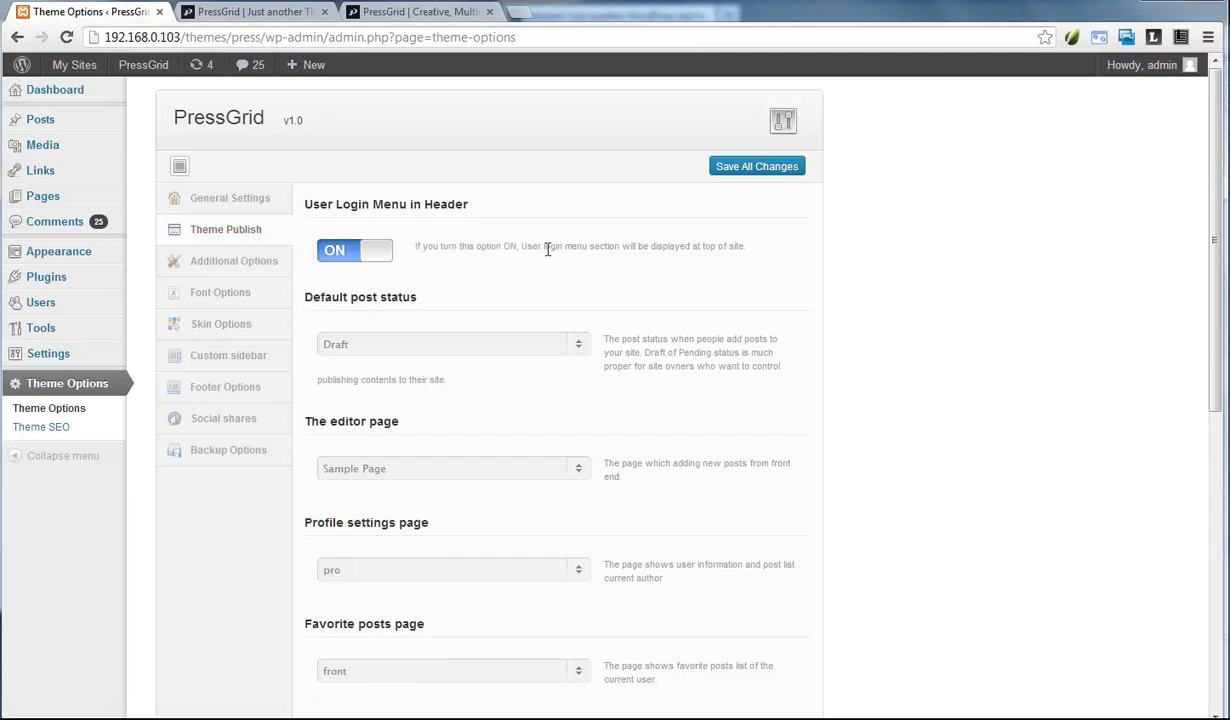
# - Switch User Login Menu in Header off and back on, then return to the front page
pyautogui.click(349, 257)
pyautogui.click(349, 257)
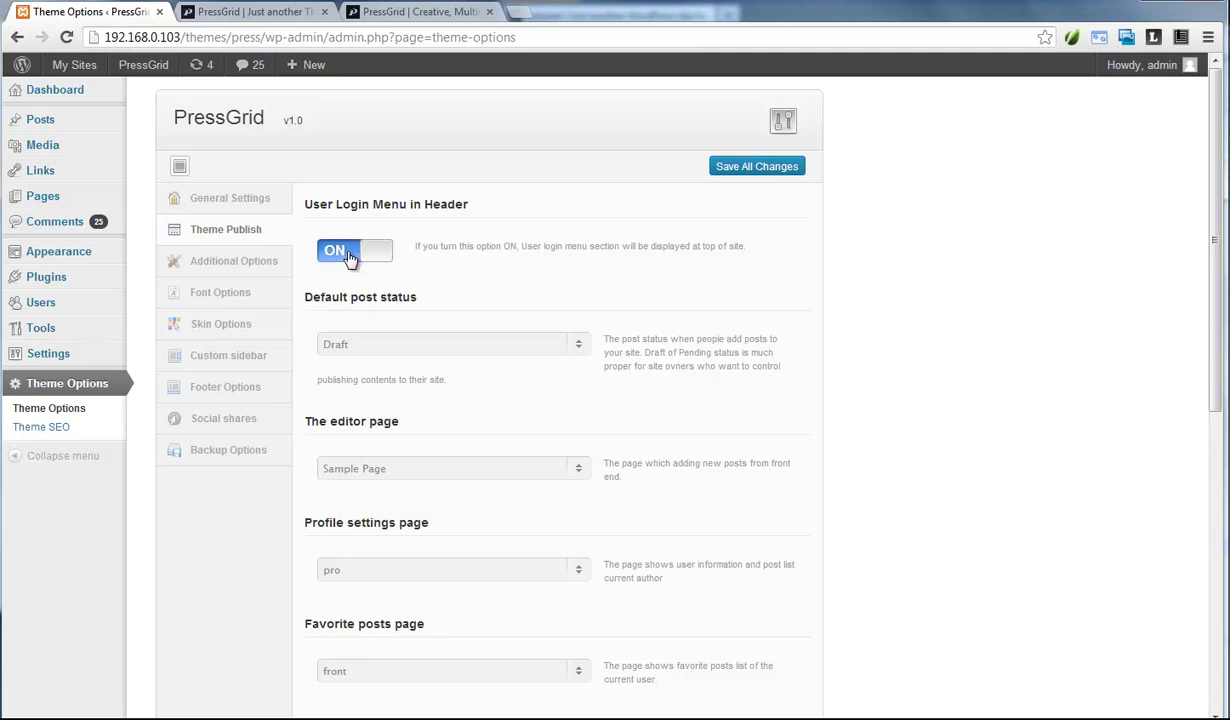
pyautogui.click(245, 12)
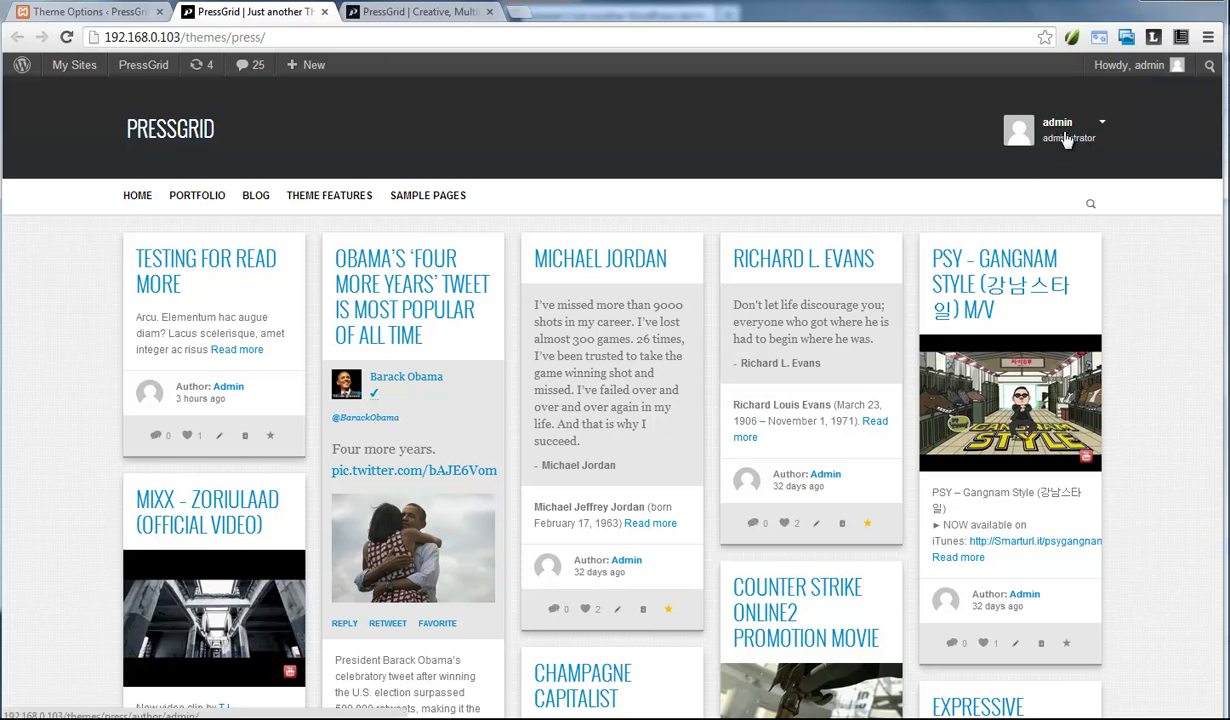
# - Open and close the admin user dropdown menu on the front page several times
pyautogui.click(1022, 135)
pyautogui.click(1010, 138)
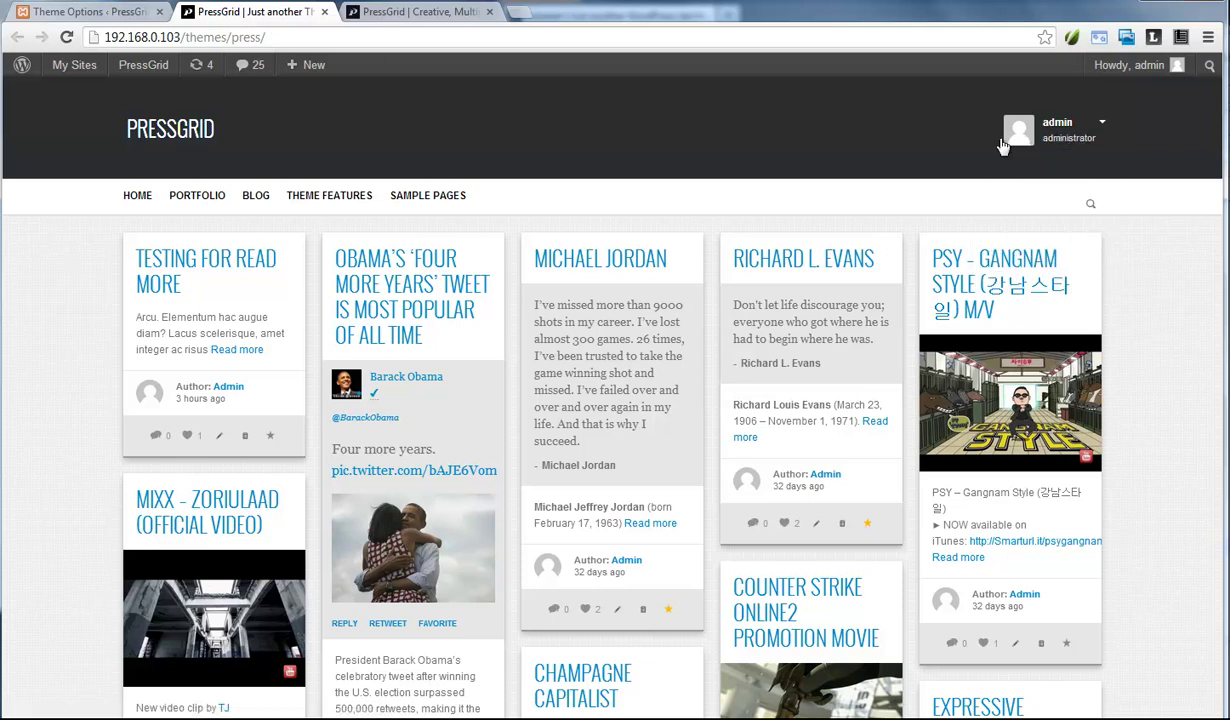
pyautogui.click(1010, 138)
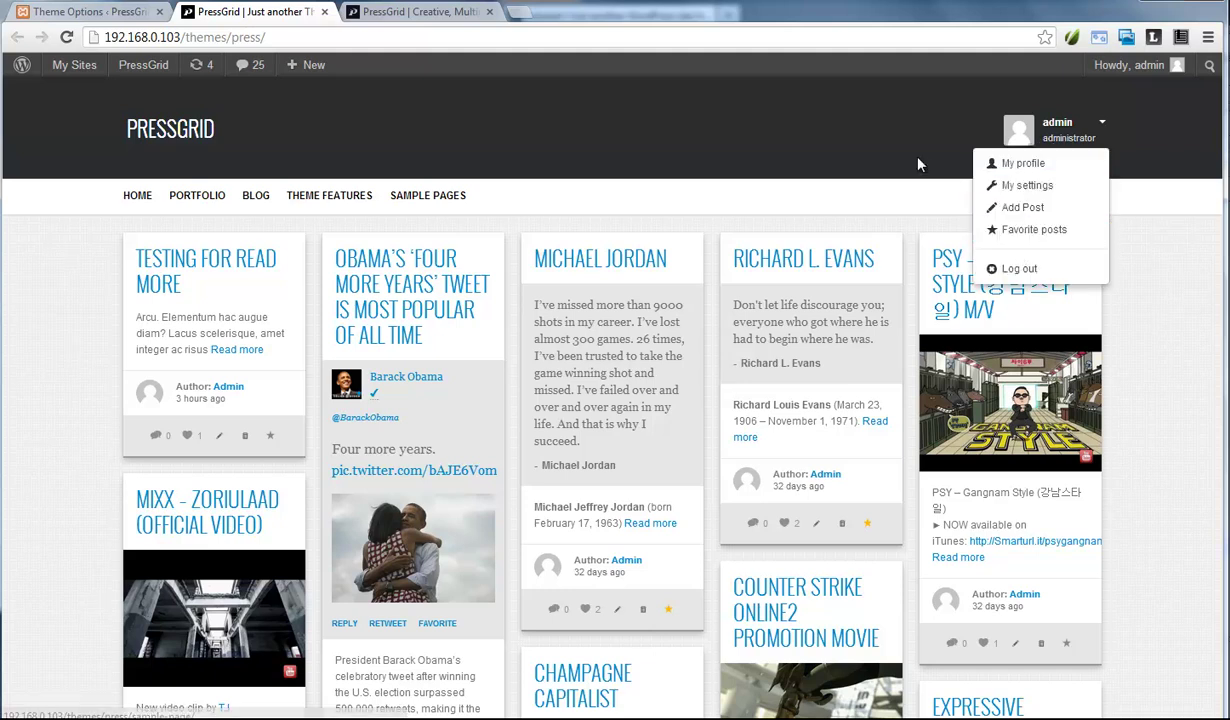
pyautogui.click(1017, 137)
pyautogui.click(1015, 140)
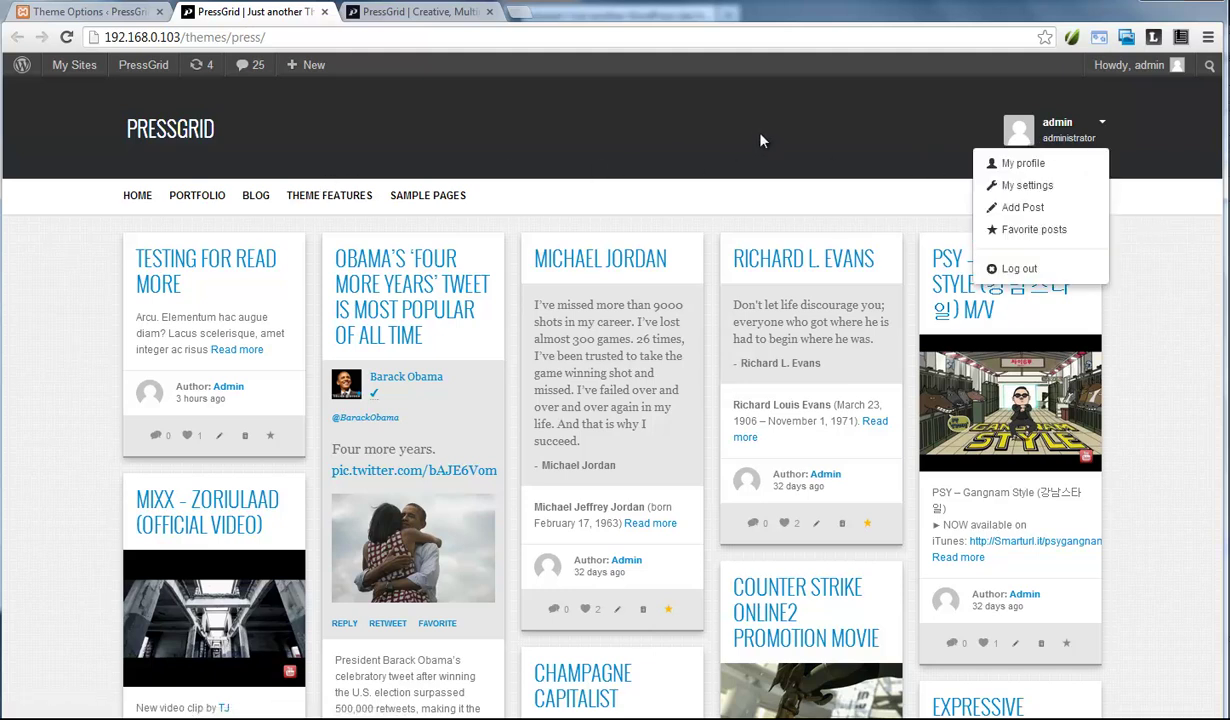
pyautogui.click(1012, 138)
# - On the themeton demo site, open the Sign In form and focus Username, then return to Theme Options
pyautogui.click(421, 22)
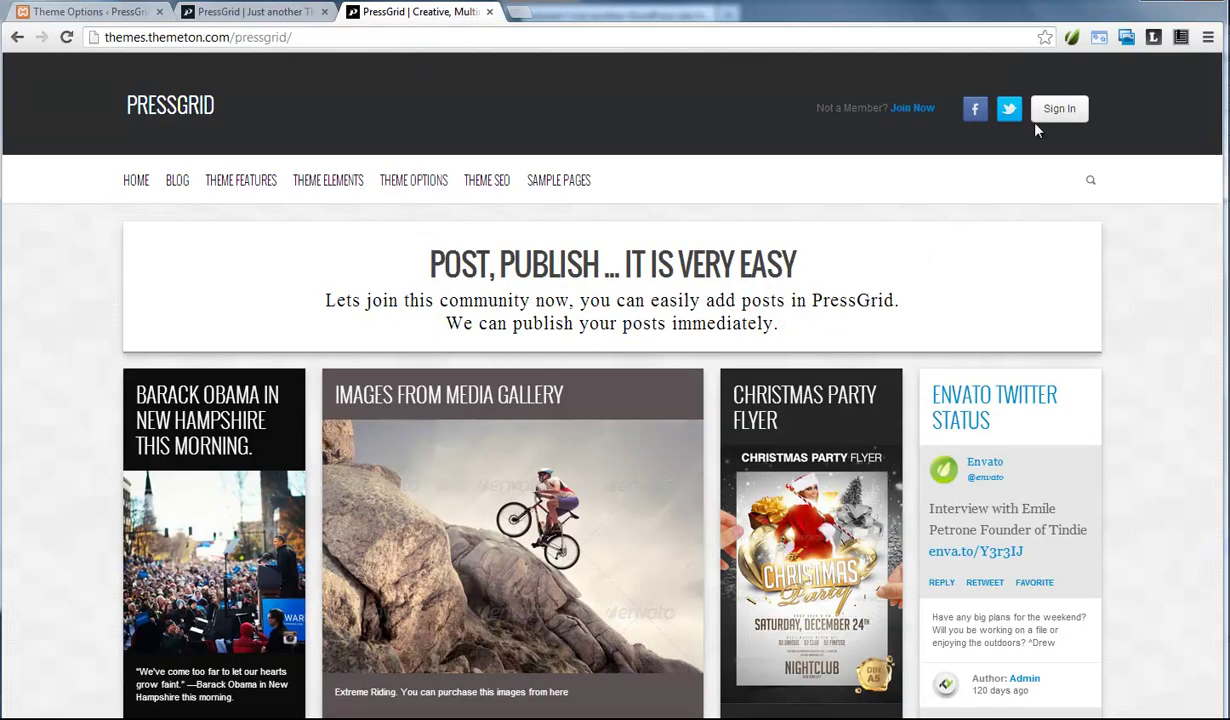
pyautogui.click(1059, 108)
pyautogui.click(825, 170)
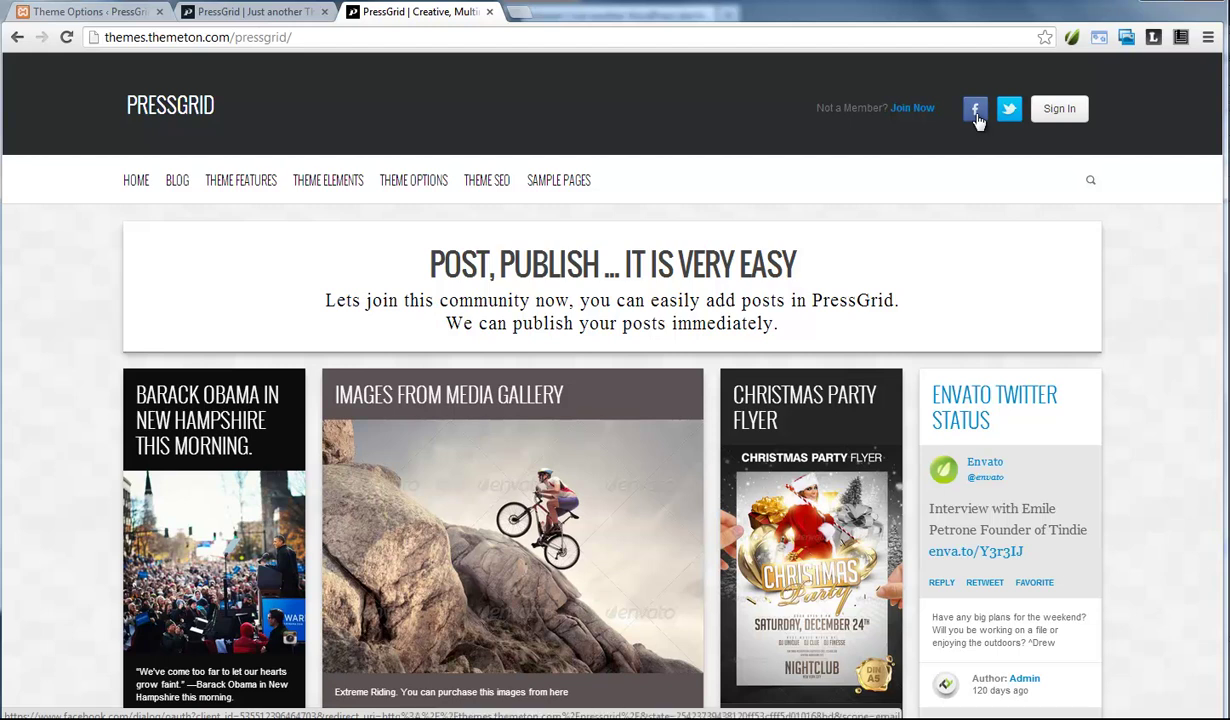
pyautogui.click(1052, 110)
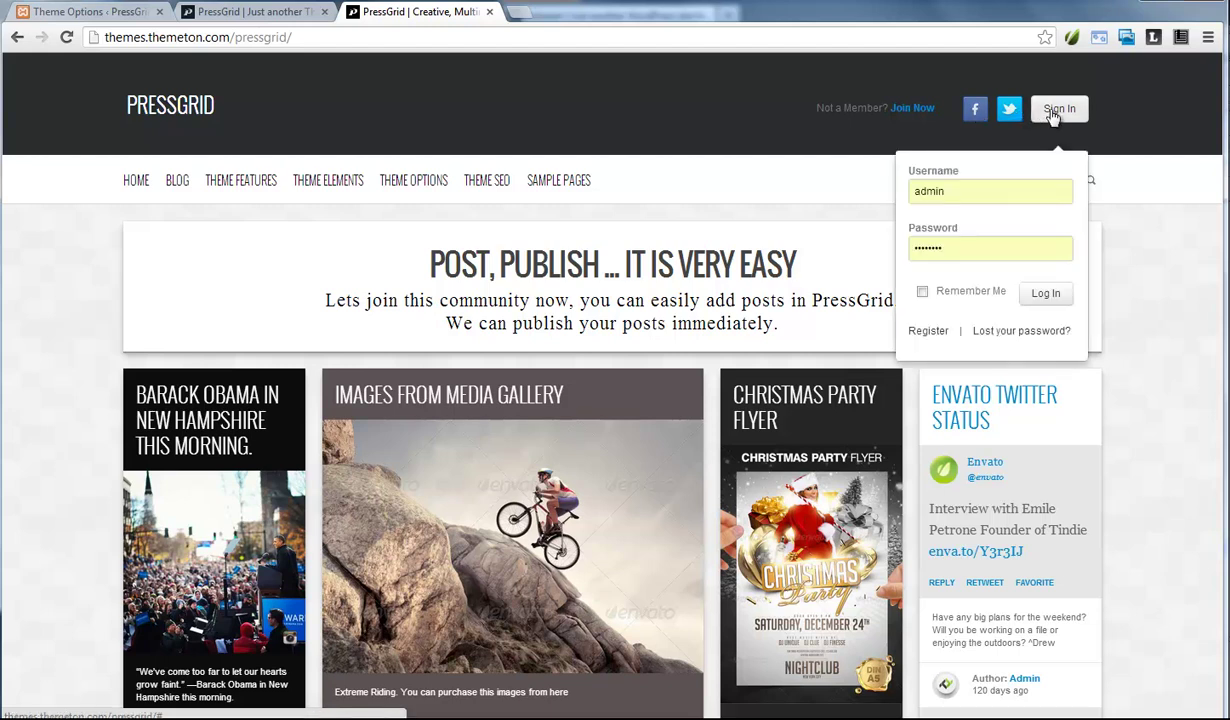
pyautogui.click(957, 189)
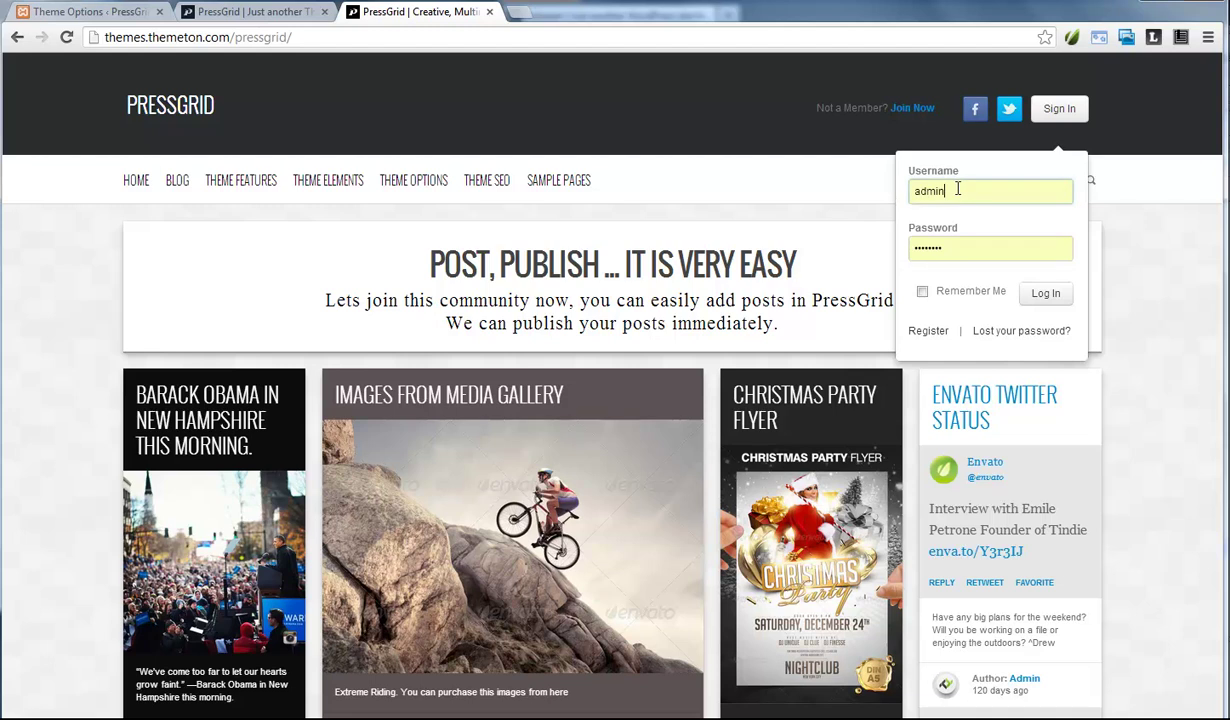
pyautogui.click(804, 192)
pyautogui.click(90, 11)
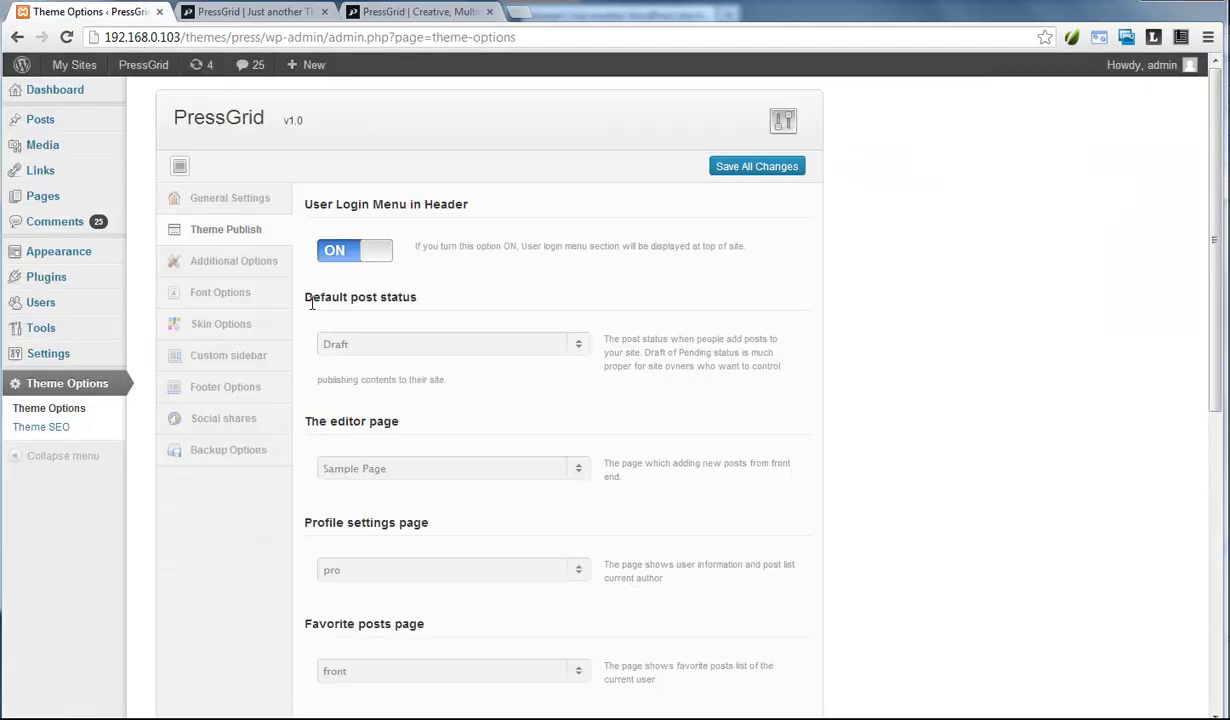
# - Review the Default post status explanation and confirm the dropdown stays on Draft
pyautogui.moveTo(300, 292); pyautogui.dragTo(425, 283)
pyautogui.click(481, 311)
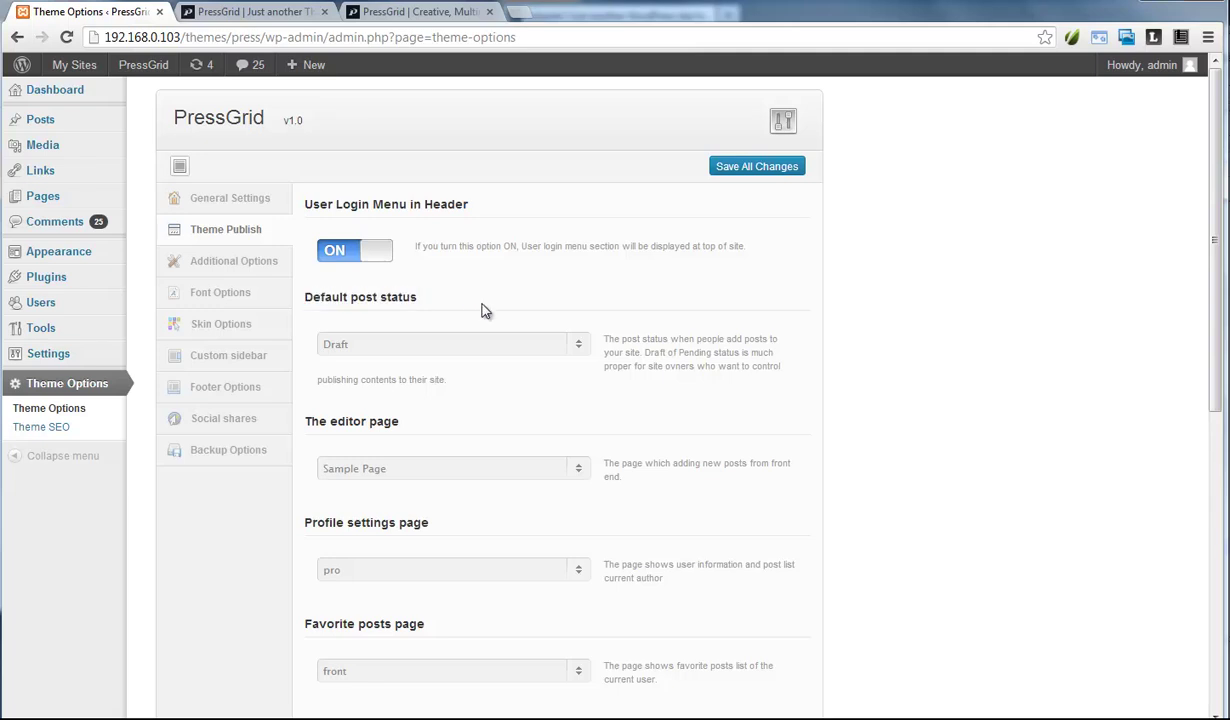
pyautogui.tripleClick(650, 355)
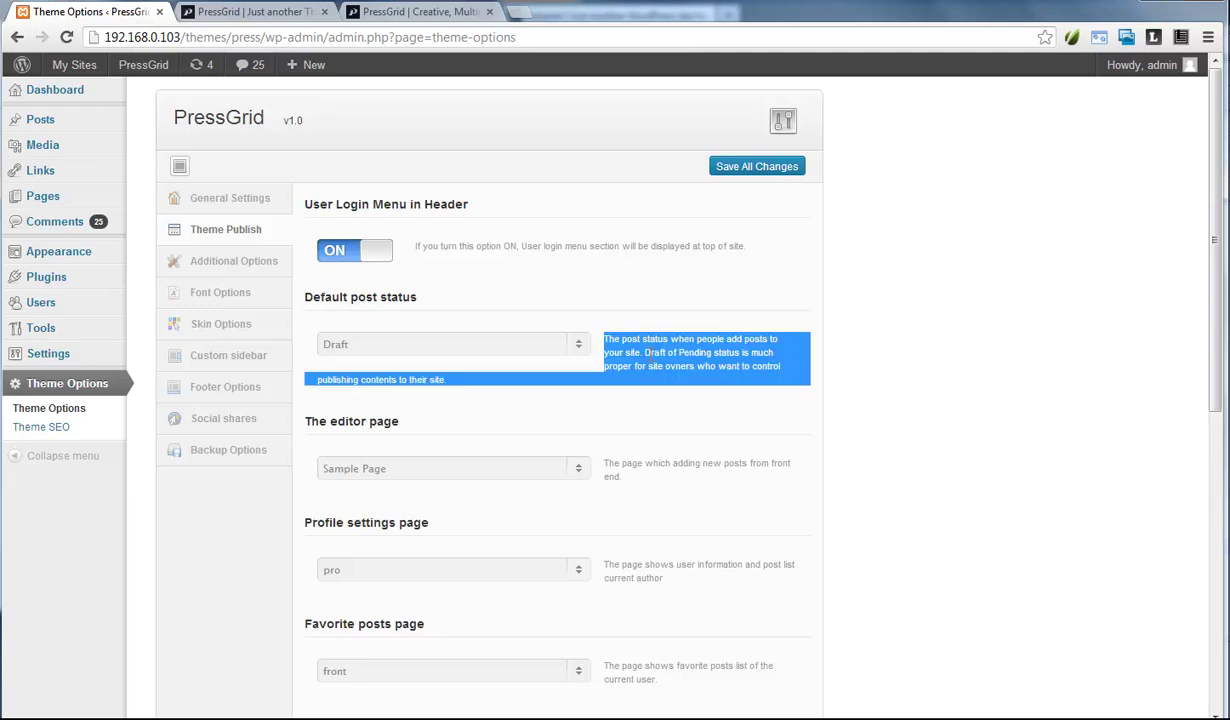
pyautogui.doubleClick(651, 355)
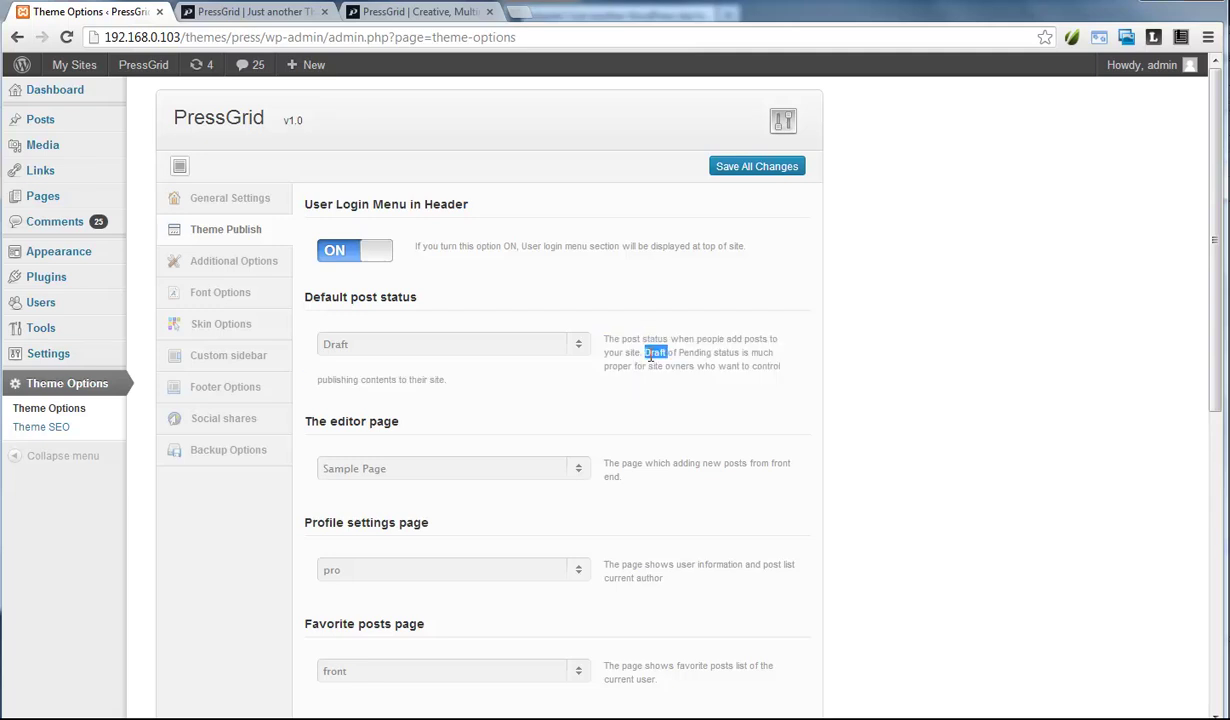
pyautogui.doubleClick(695, 353)
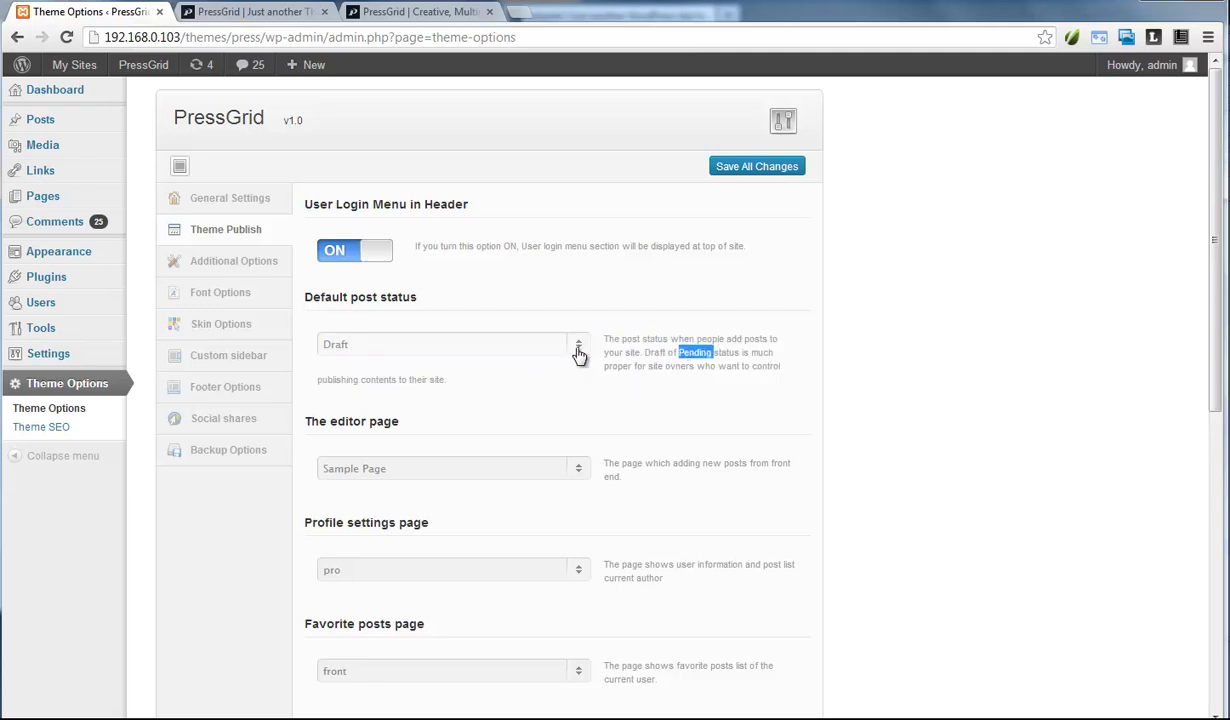
pyautogui.click(578, 352)
pyautogui.click(578, 352)
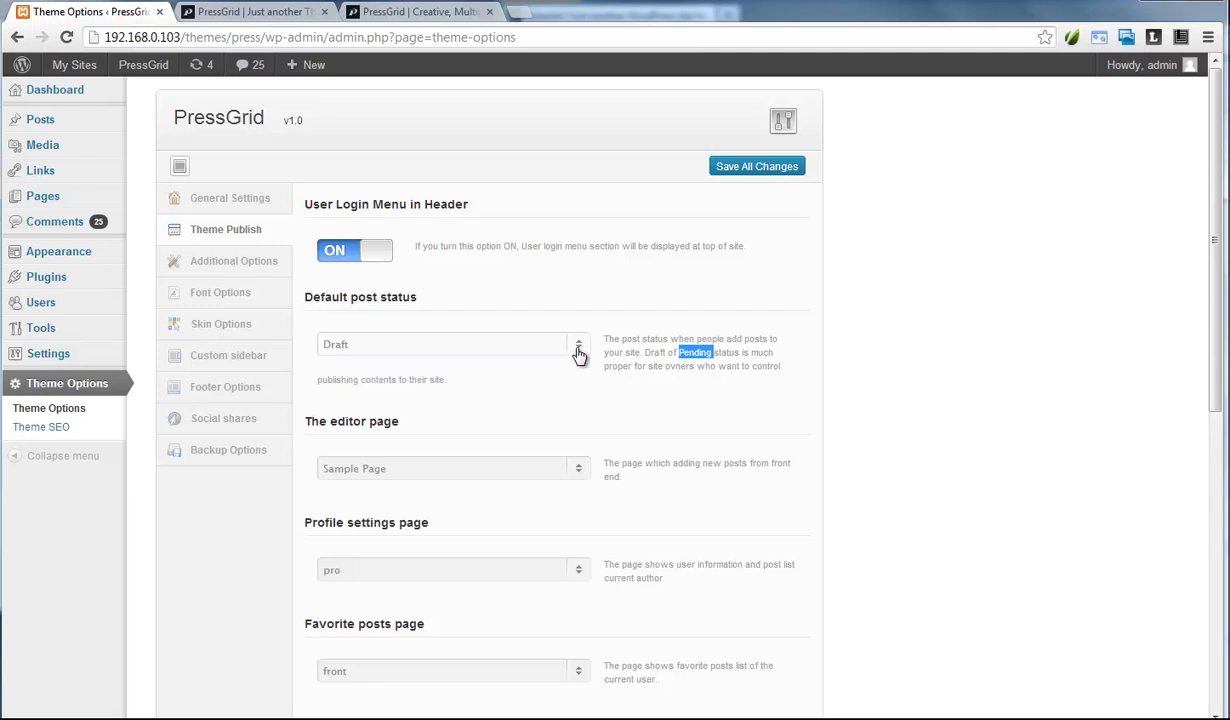
pyautogui.click(651, 352)
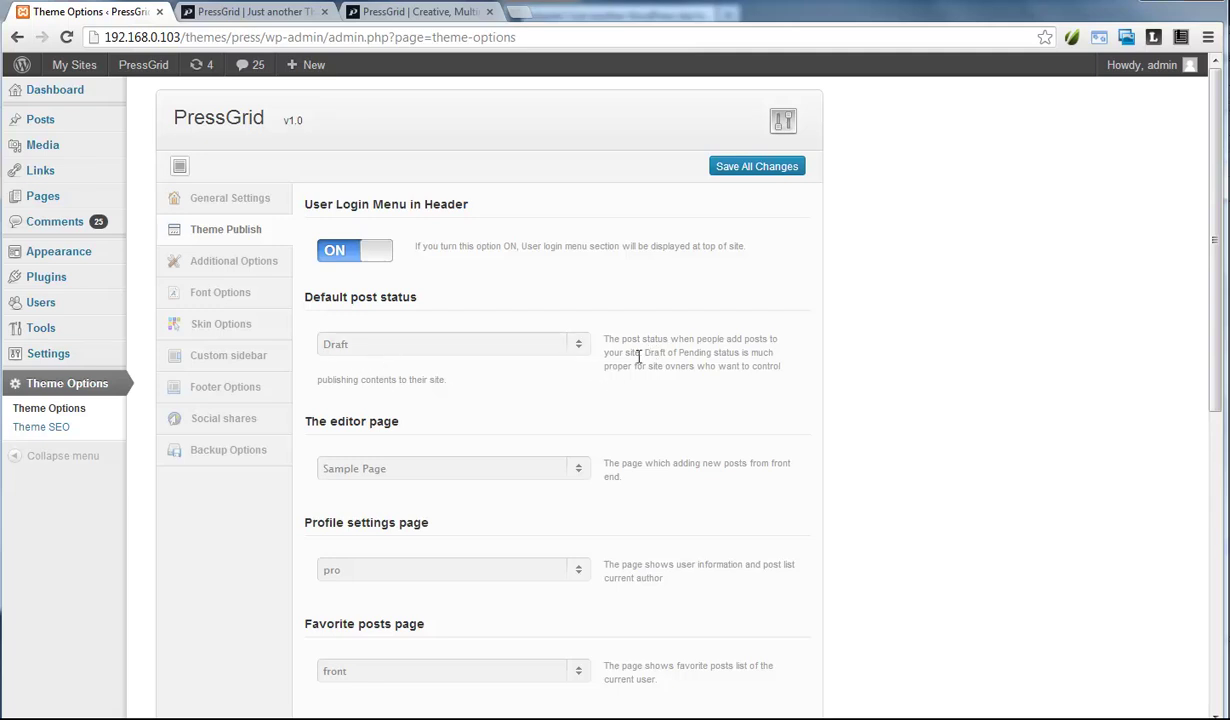
# - Scroll through the profile, favorite posts and logout redirect page settings, leaving them unchanged
pyautogui.scroll(-3, 565, 417)
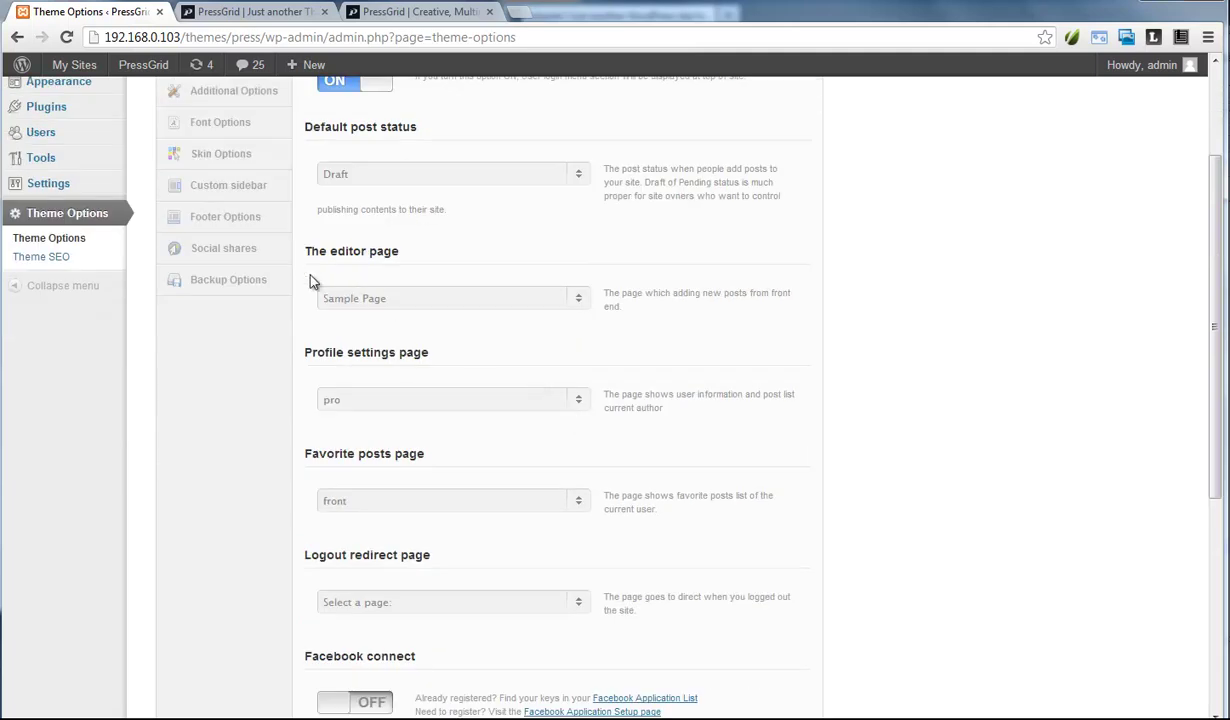
pyautogui.moveTo(310, 251); pyautogui.dragTo(393, 252)
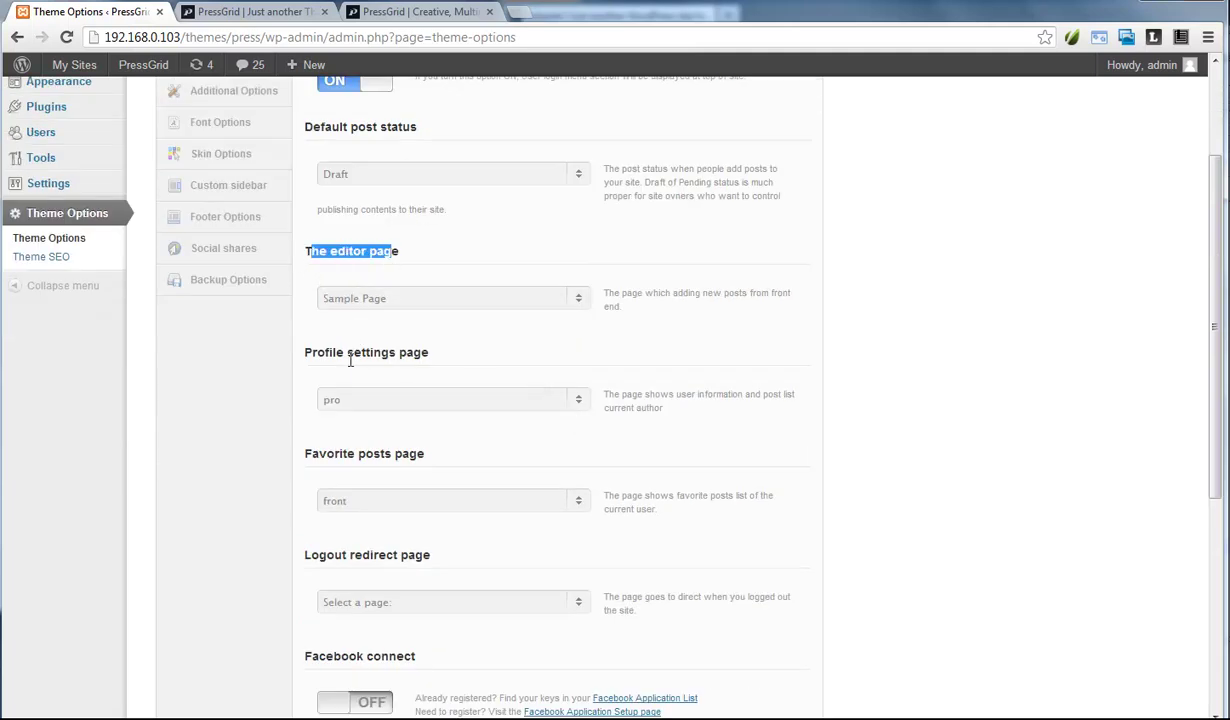
pyautogui.moveTo(344, 352); pyautogui.dragTo(409, 352)
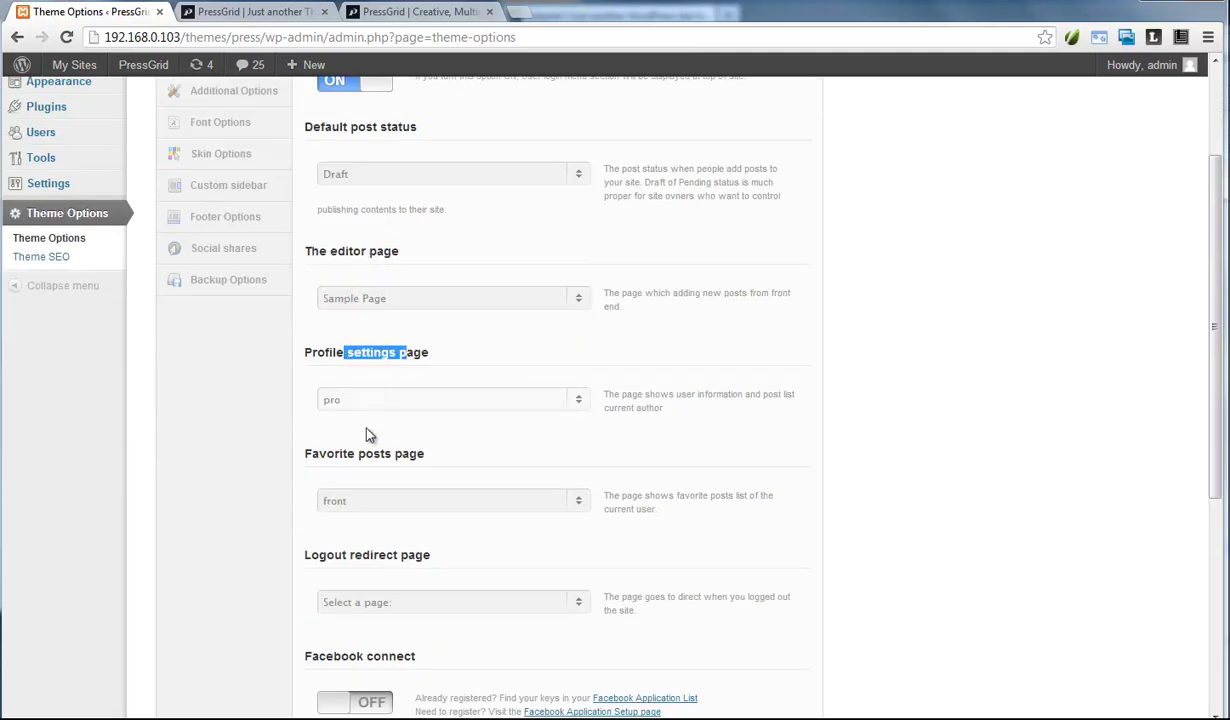
pyautogui.moveTo(340, 453); pyautogui.dragTo(334, 454)
pyautogui.moveTo(303, 554); pyautogui.dragTo(349, 555)
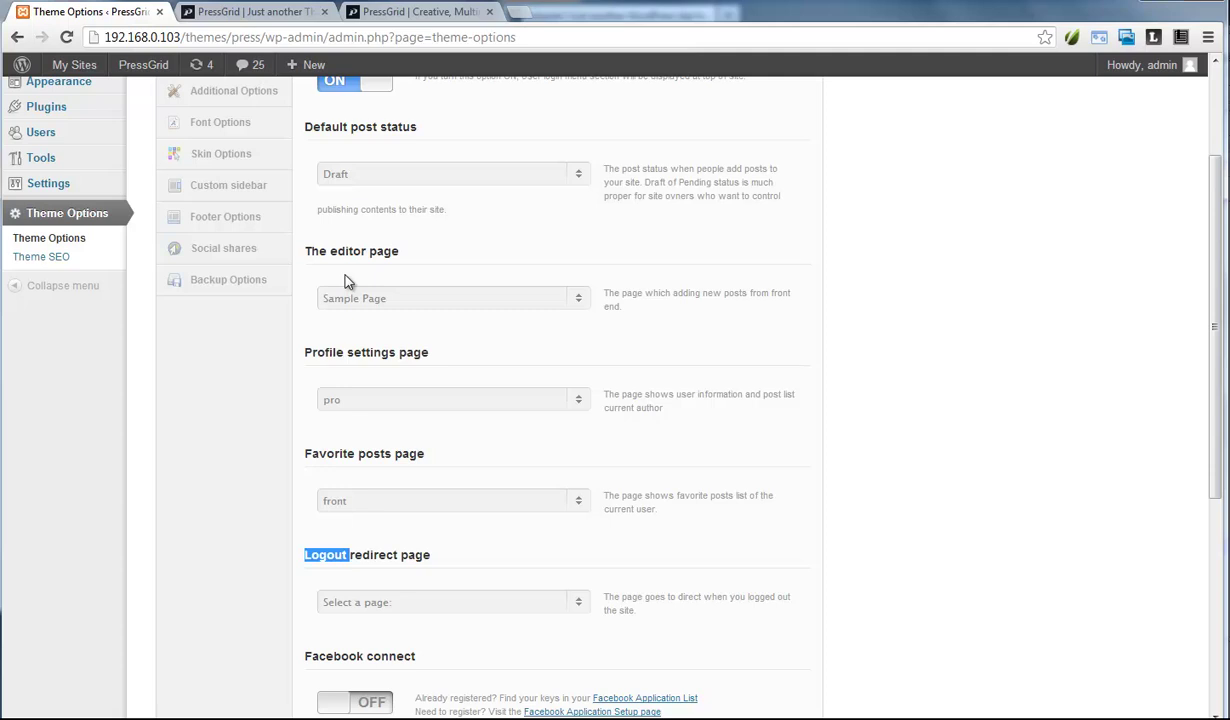
# - On the front page, open the admin's profile page from the user menu
pyautogui.click(280, 17)
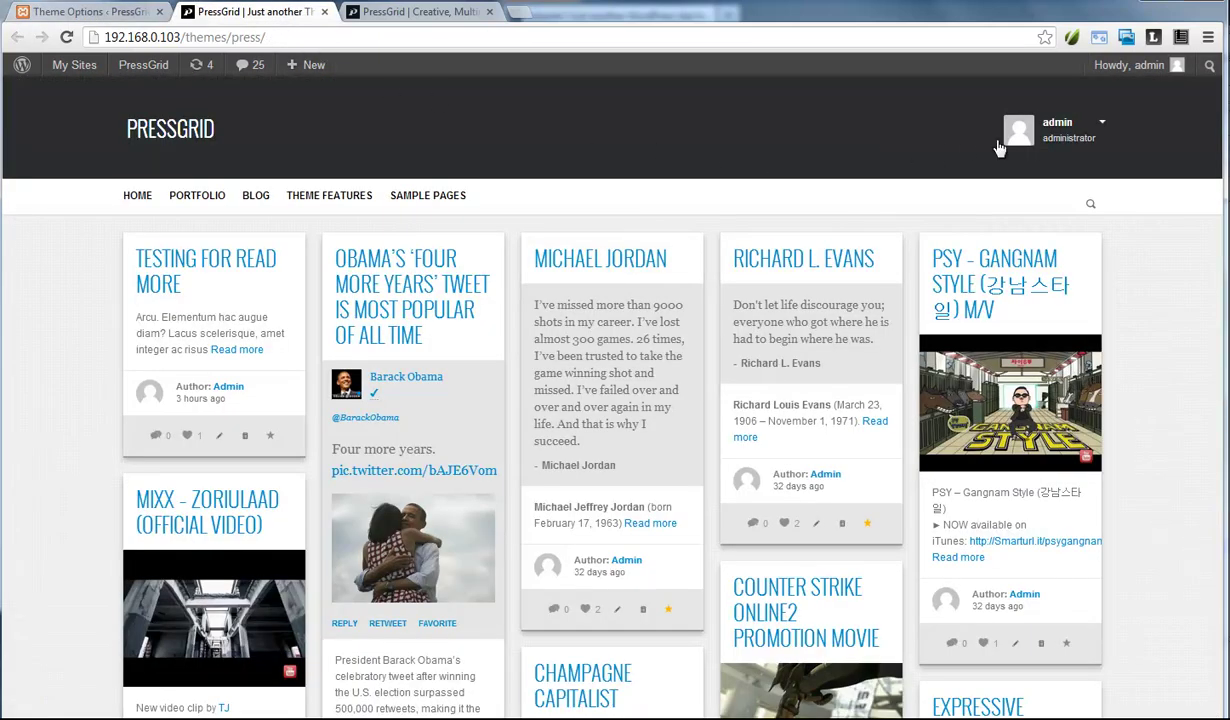
pyautogui.moveTo(1068, 145)
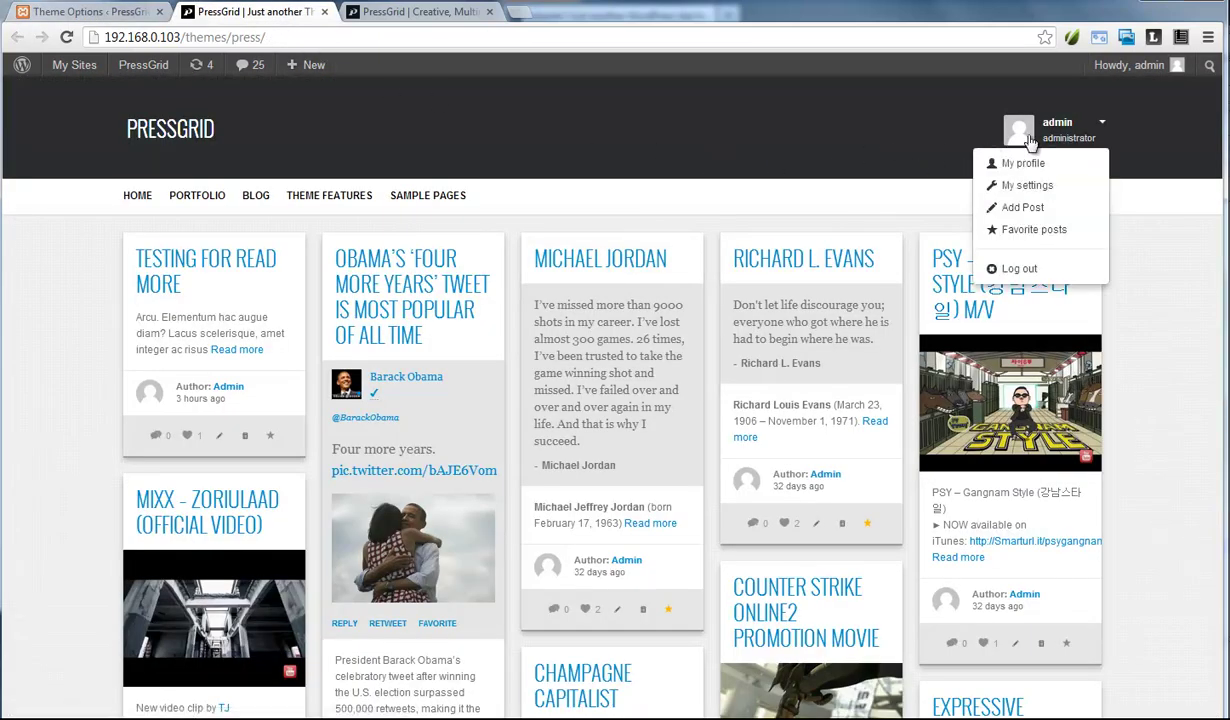
pyautogui.click(1030, 165)
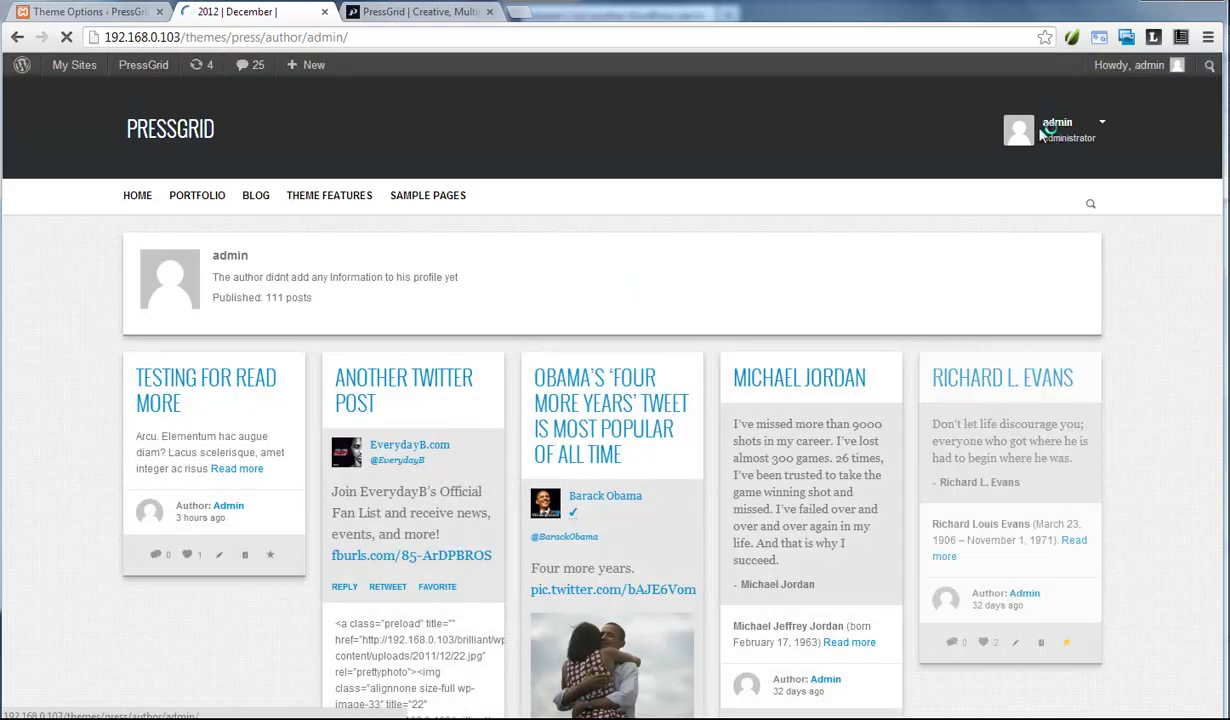
pyautogui.moveTo(308, 36); pyautogui.dragTo(427, 37)
# - View the admin's Favorite posts page, mark 'front/' in the address, then return to Theme Options
pyautogui.click(427, 37)
pyautogui.click(1075, 130)
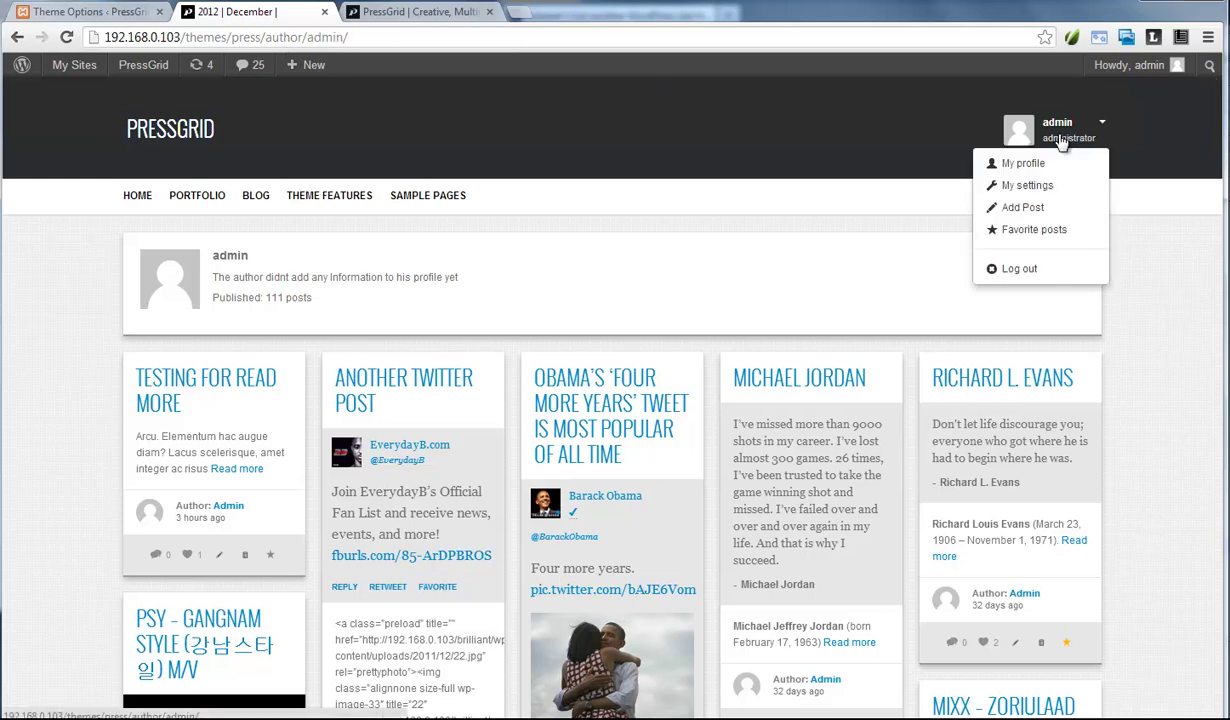
pyautogui.click(1048, 231)
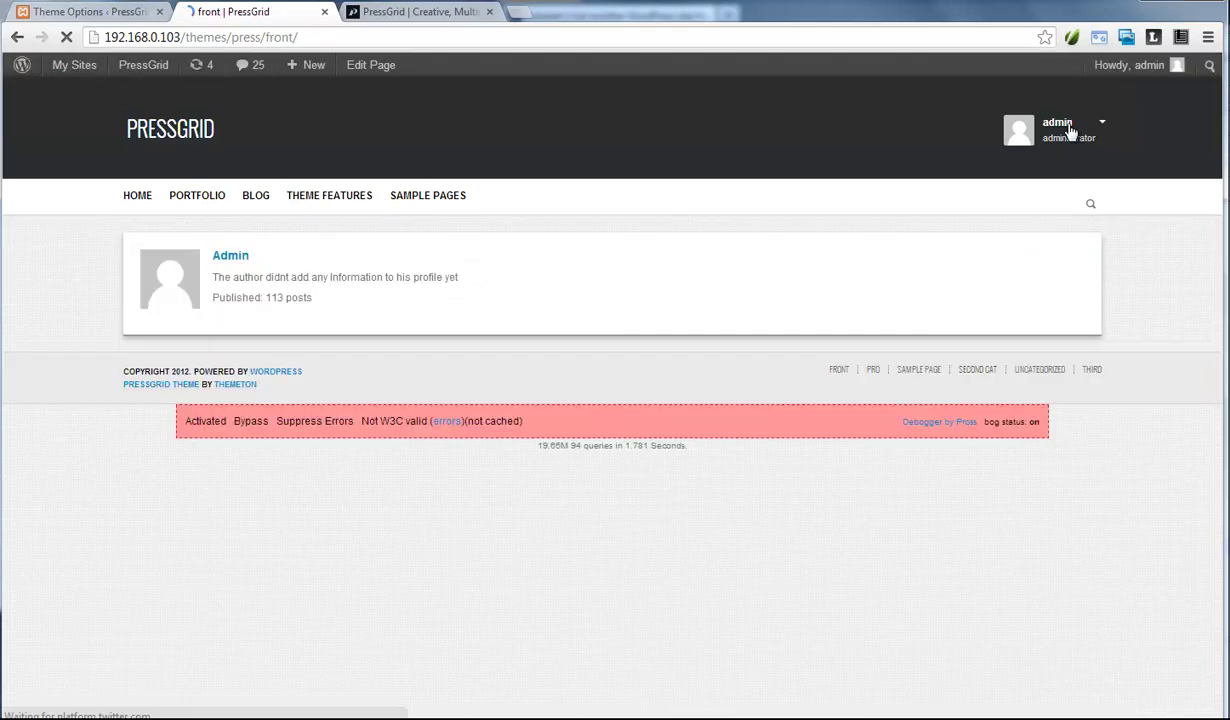
pyautogui.click(1040, 128)
pyautogui.click(1035, 232)
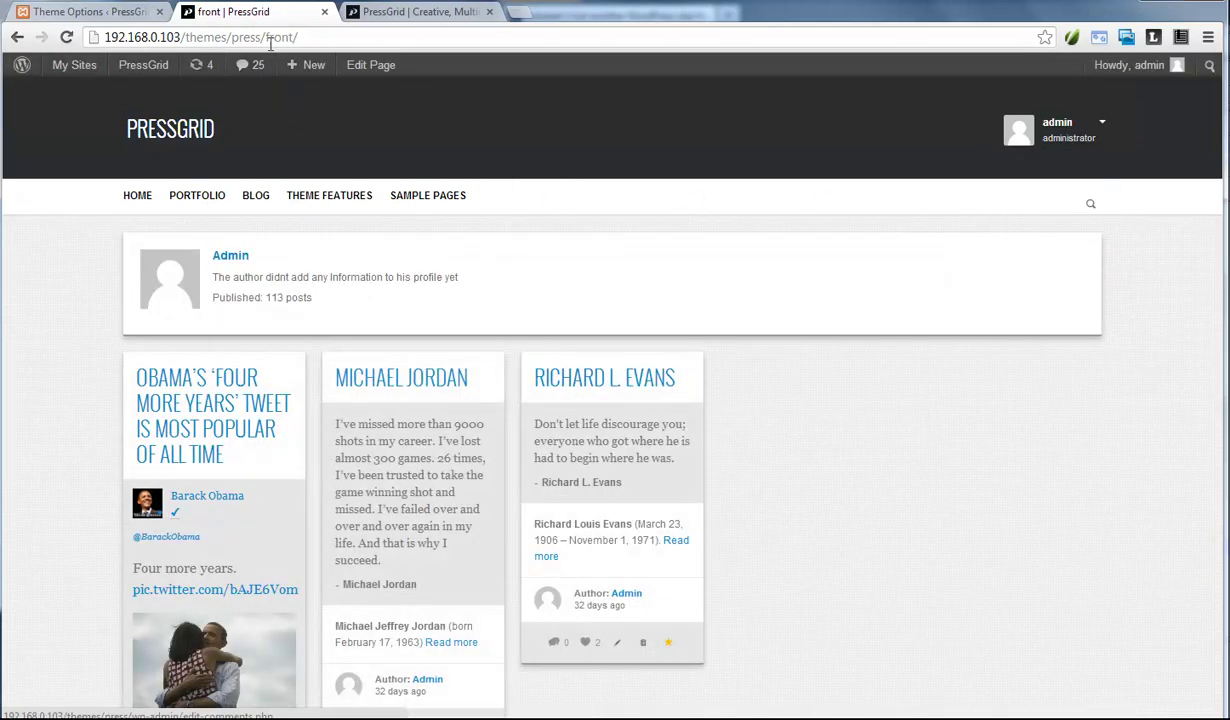
pyautogui.moveTo(265, 37); pyautogui.dragTo(298, 37)
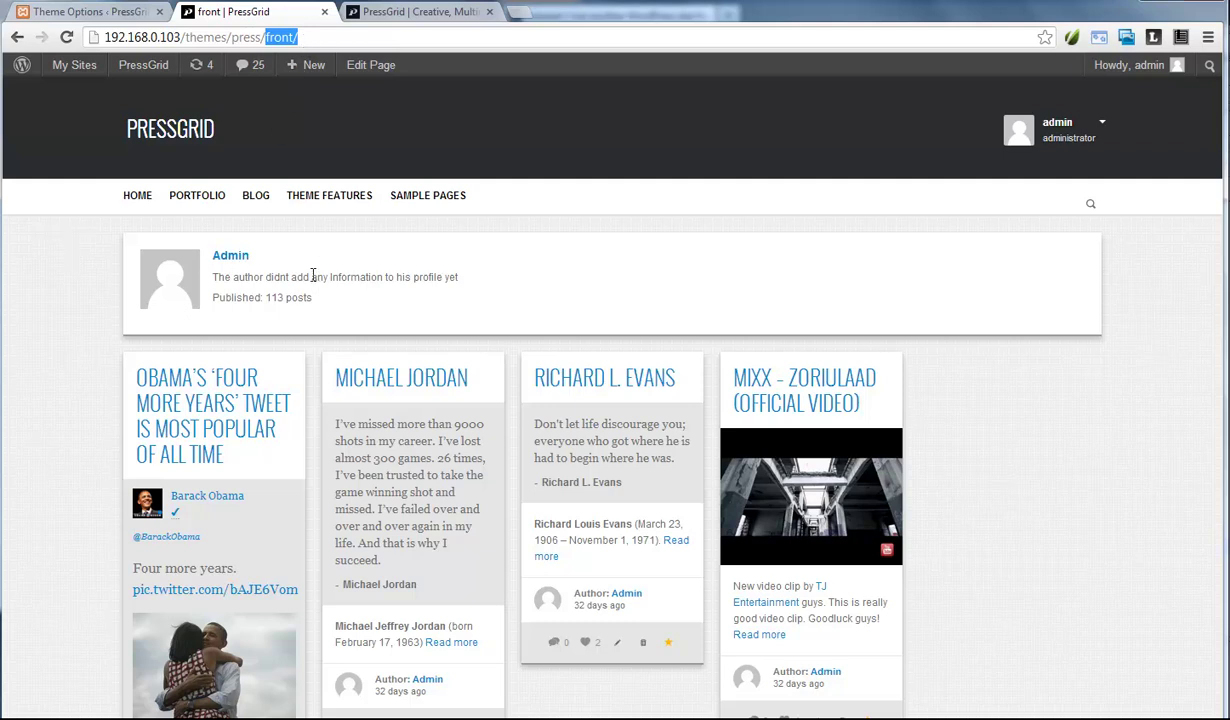
pyautogui.click(112, 14)
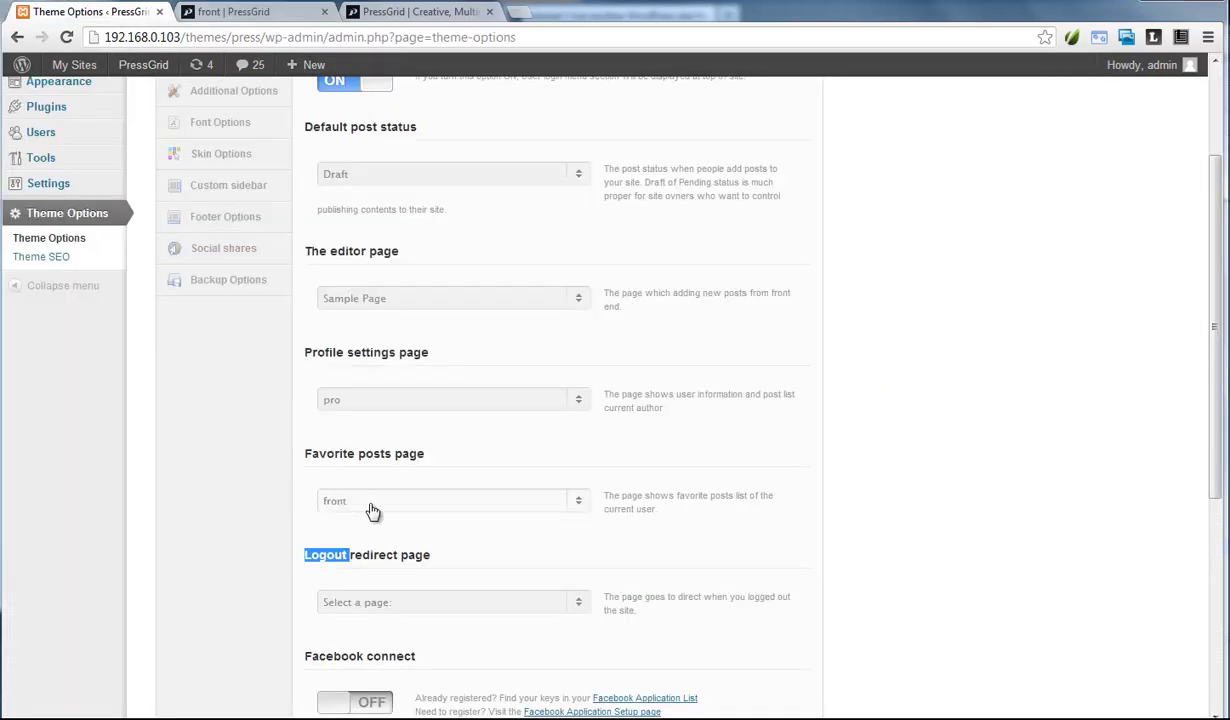
pyautogui.click(477, 505)
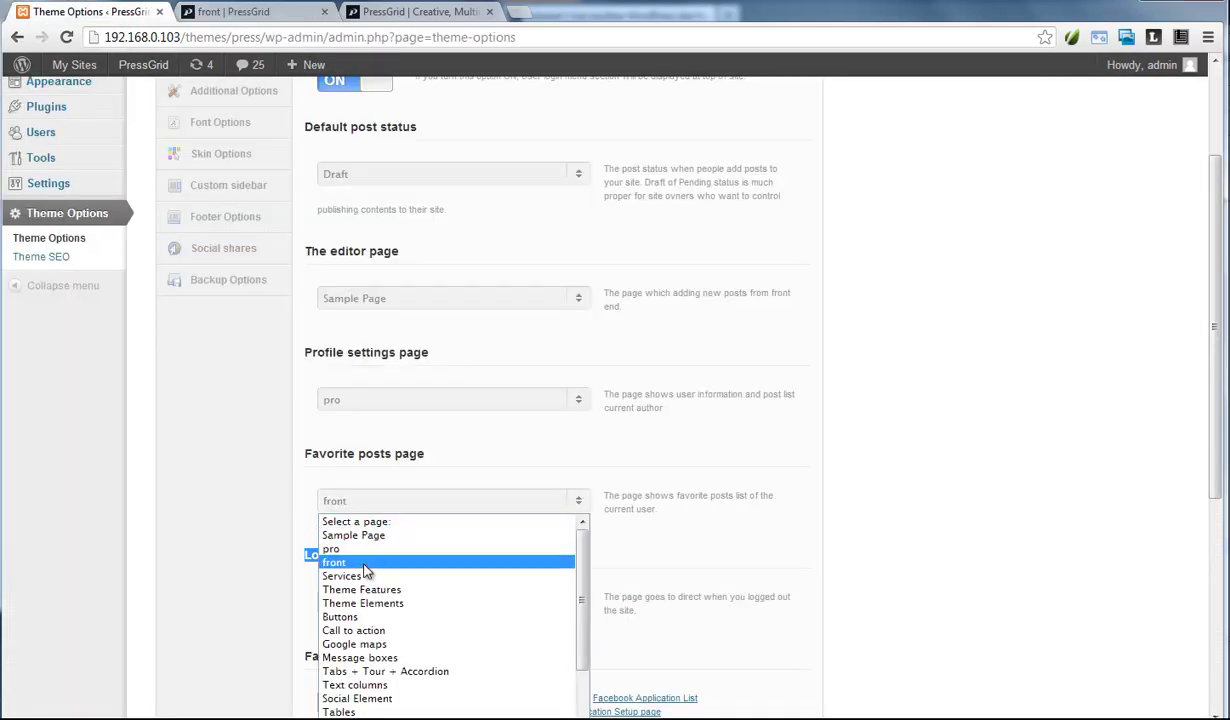
pyautogui.click(290, 535)
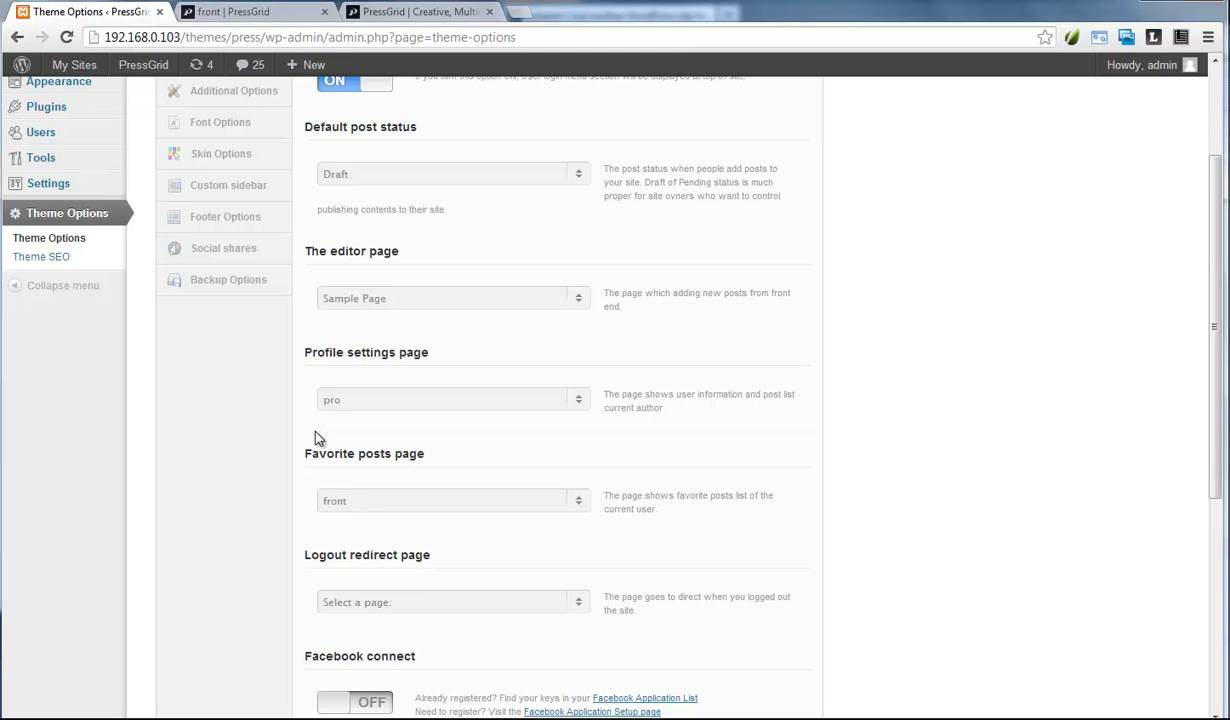
pyautogui.click(234, 12)
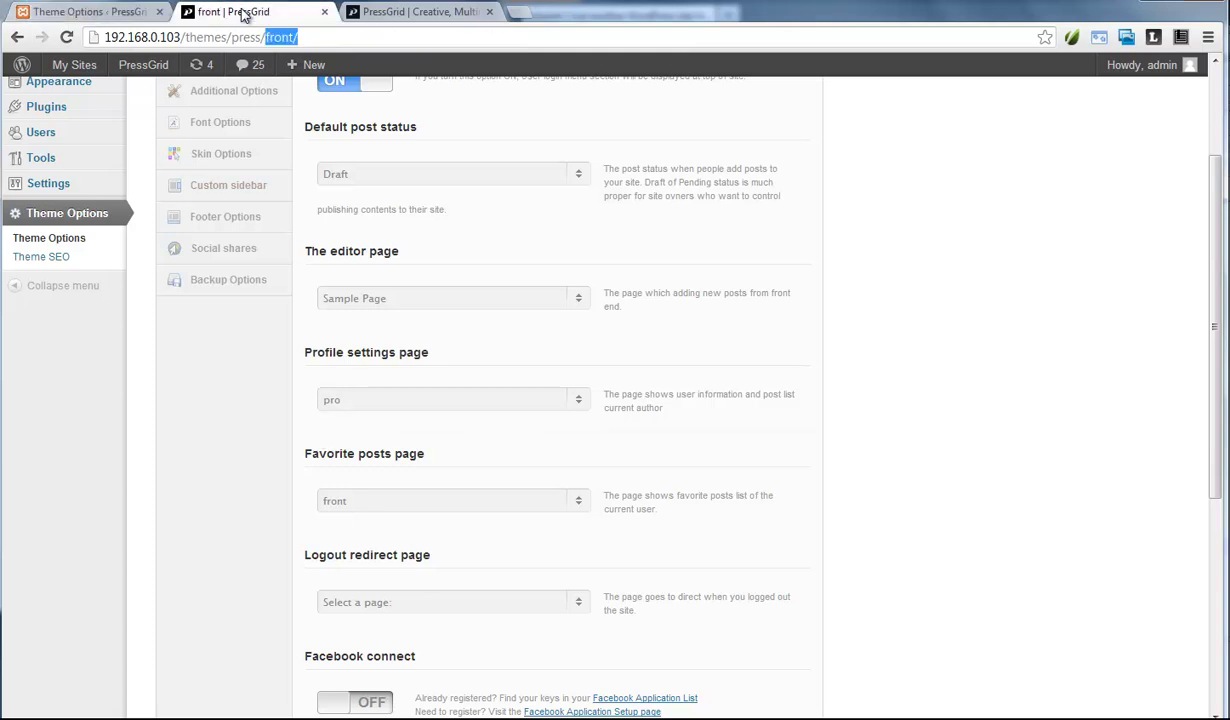
pyautogui.moveTo(264, 37); pyautogui.dragTo(306, 37)
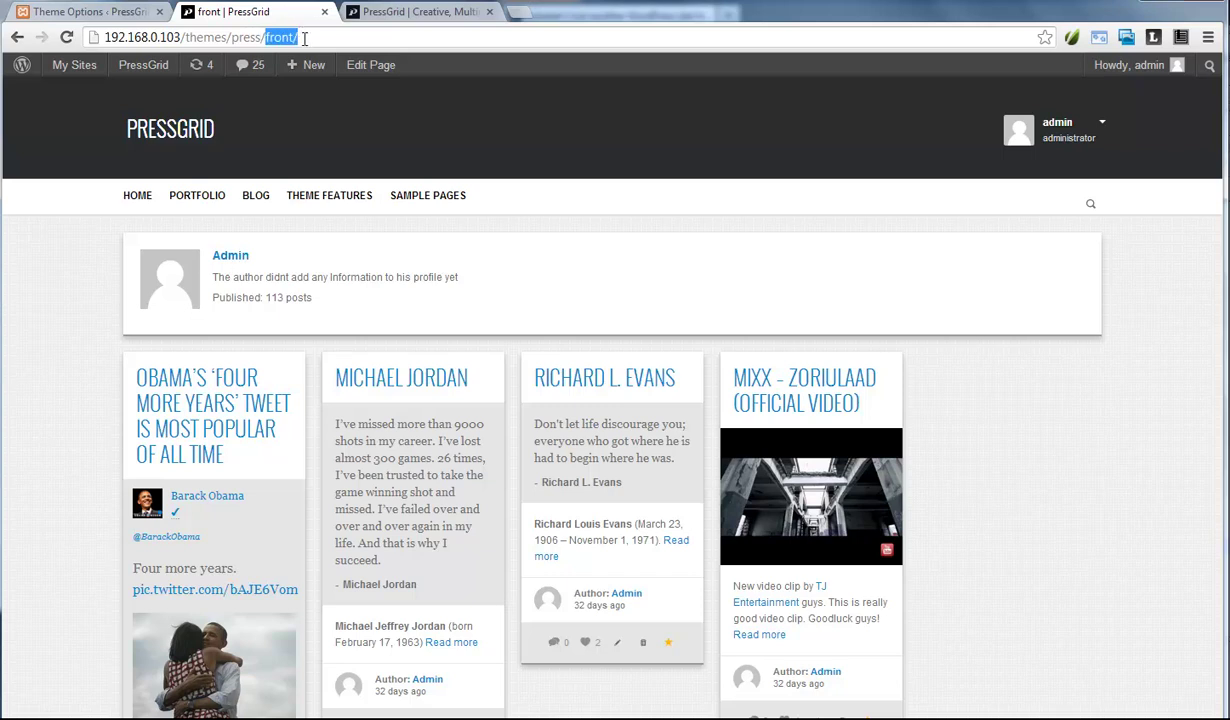
pyautogui.click(332, 37)
pyautogui.moveTo(264, 37); pyautogui.dragTo(310, 40)
pyautogui.moveTo(298, 210)
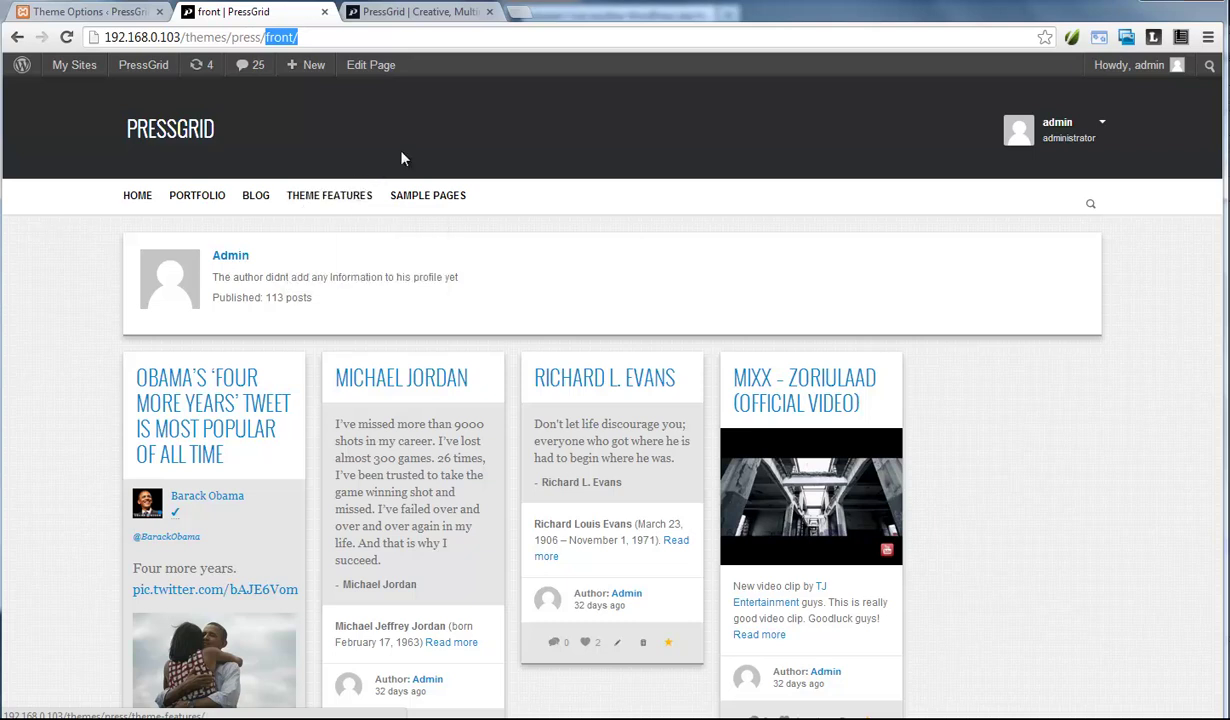
pyautogui.click(117, 17)
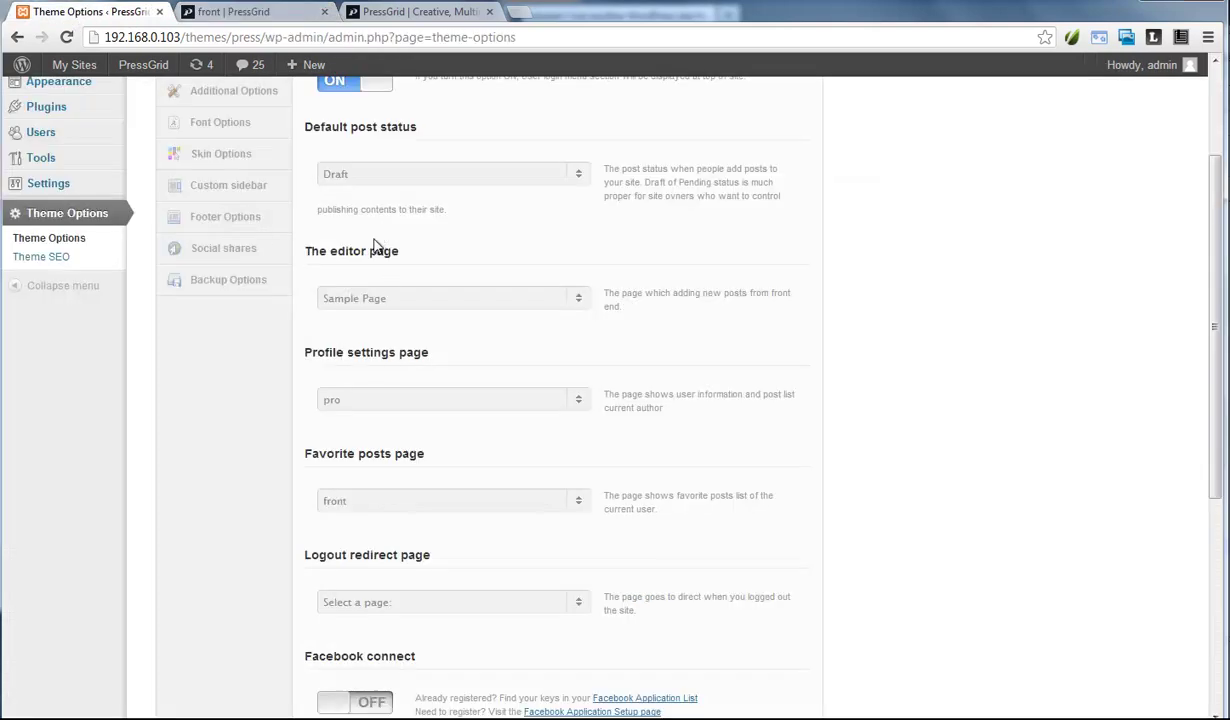
# - Switch on Facebook connect, revealing the empty App ID/API Key and App Secret fields
pyautogui.moveTo(310, 251); pyautogui.dragTo(750, 511)
pyautogui.click(755, 511)
pyautogui.scroll(-3, 755, 511)
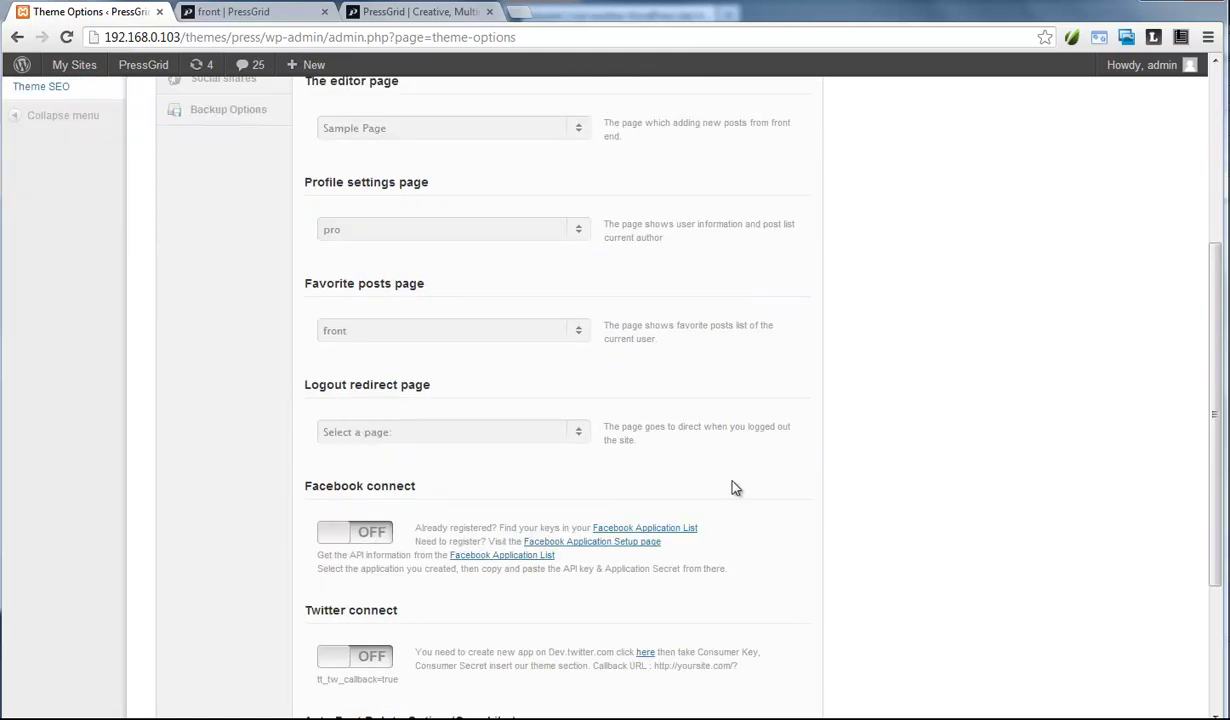
pyautogui.scroll(-3, 703, 481)
pyautogui.click(352, 362)
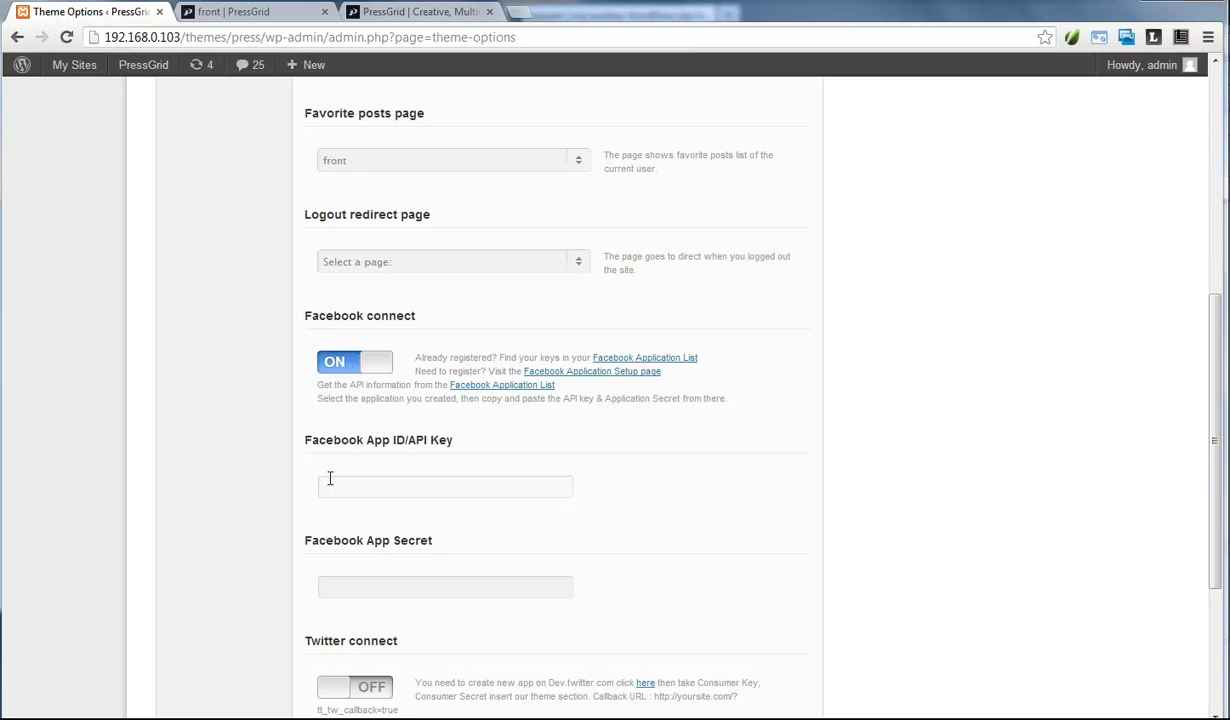
pyautogui.click(331, 484)
pyautogui.click(365, 487)
pyautogui.click(238, 475)
# - Toggle Twitter connect on and then back off
pyautogui.scroll(-3, 238, 475)
pyautogui.click(366, 519)
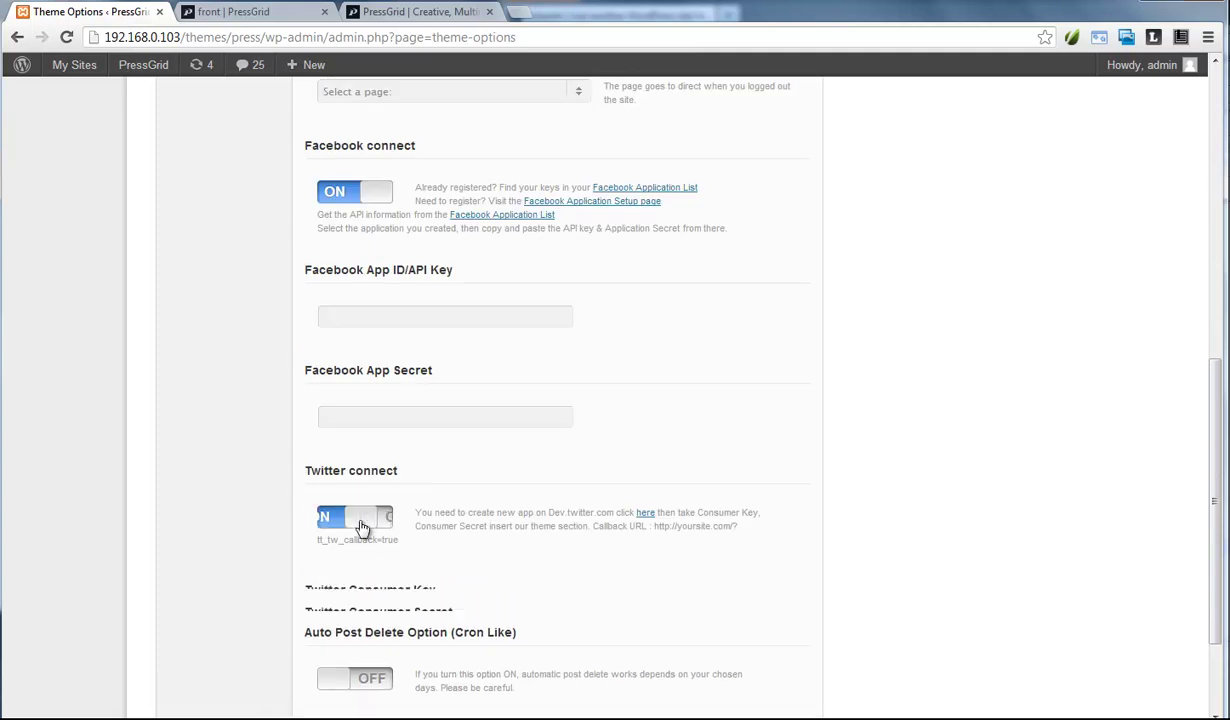
pyautogui.scroll(-3, 361, 492)
pyautogui.click(352, 346)
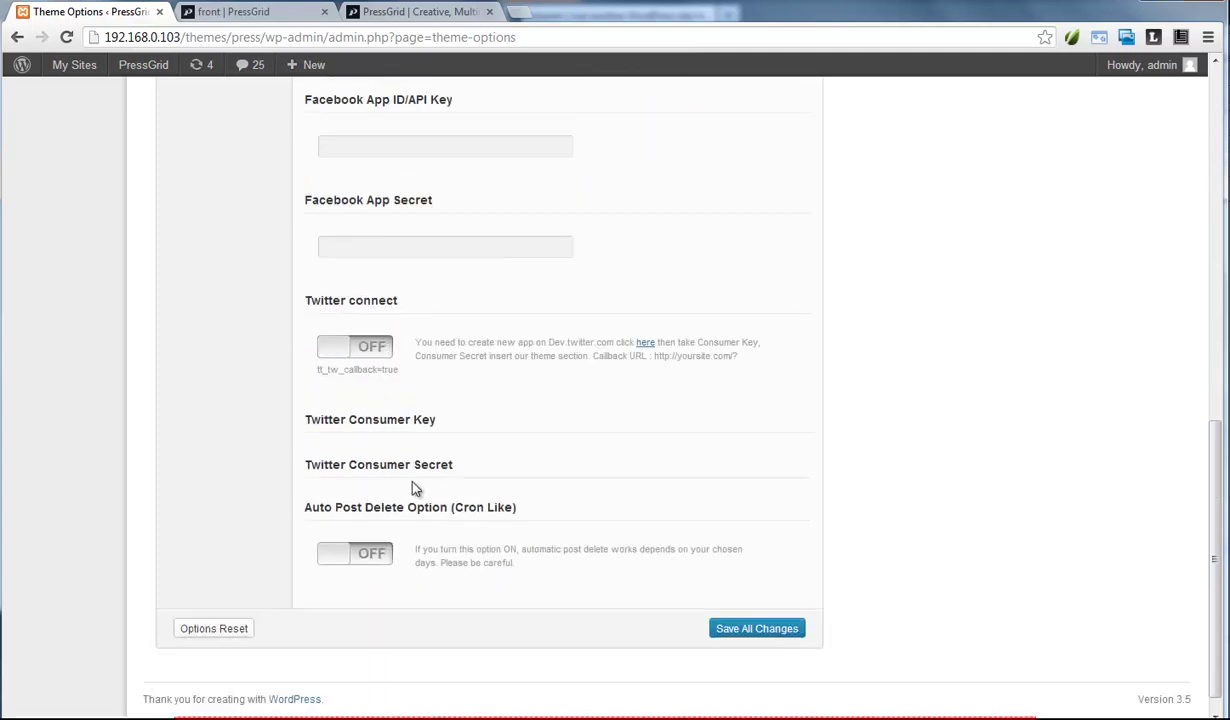
# - Turn Facebook connect off and Auto Post Delete on, keeping expire day count at 1
pyautogui.scroll(5, 397, 463)
pyautogui.click(358, 312)
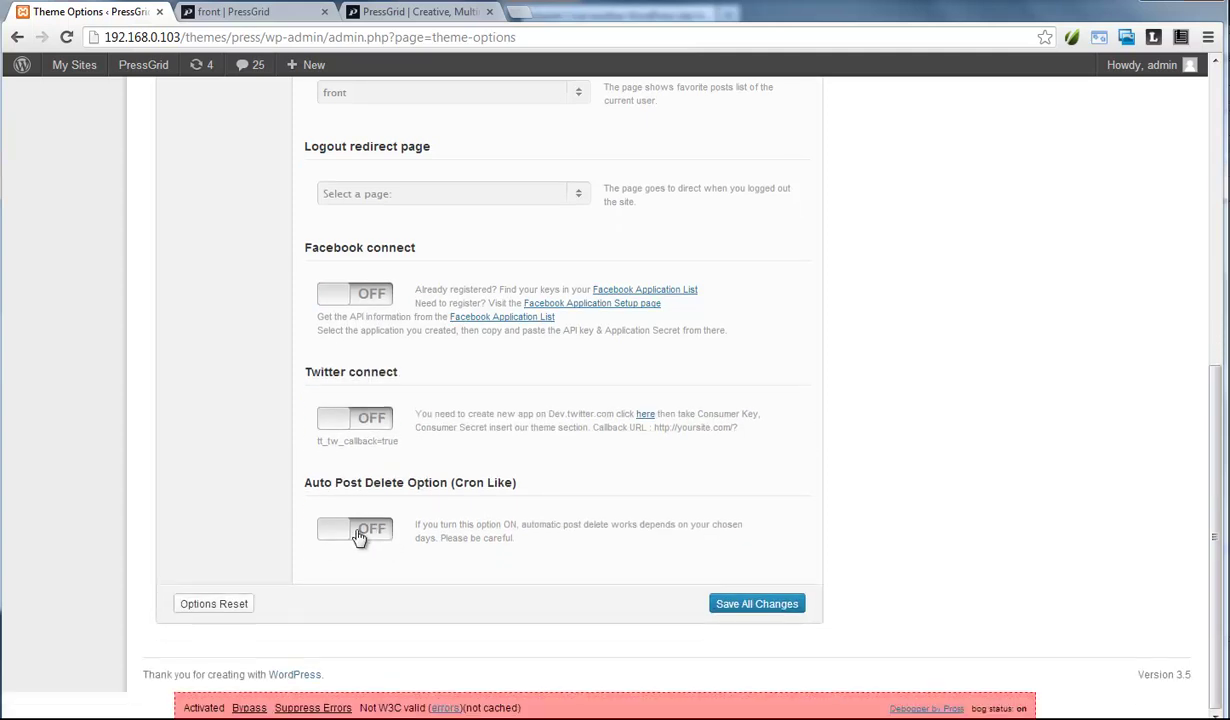
pyautogui.click(358, 538)
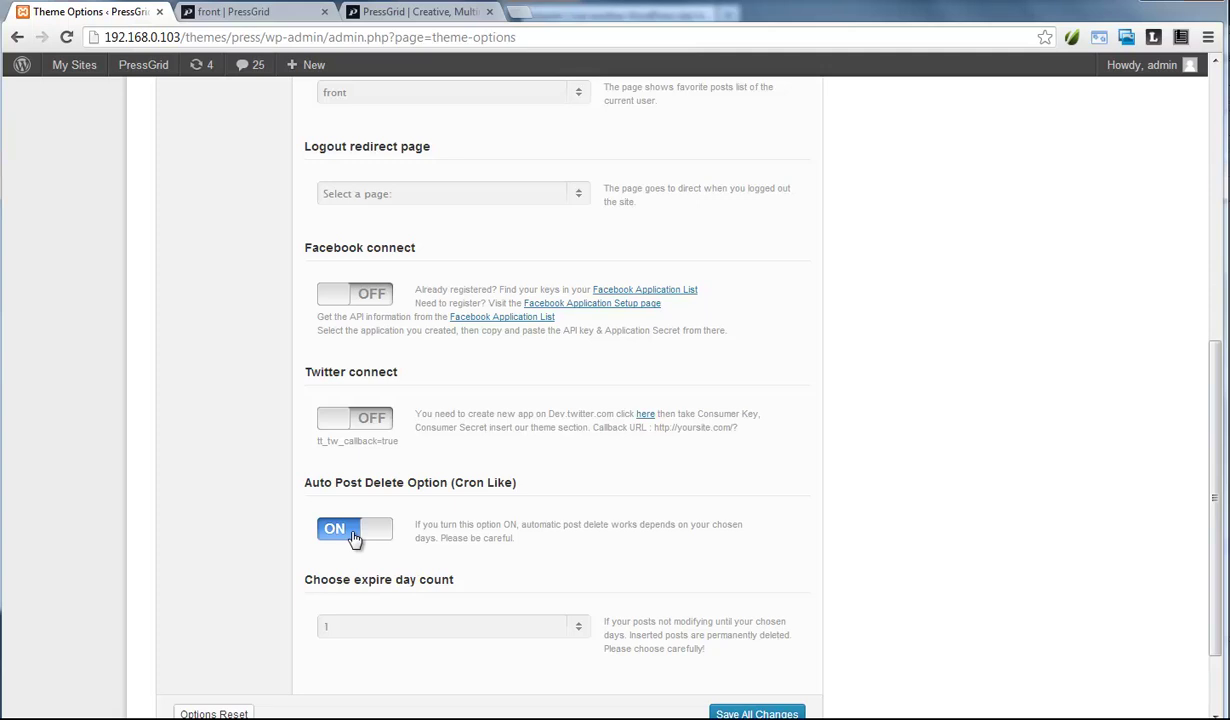
pyautogui.scroll(-2, 353, 537)
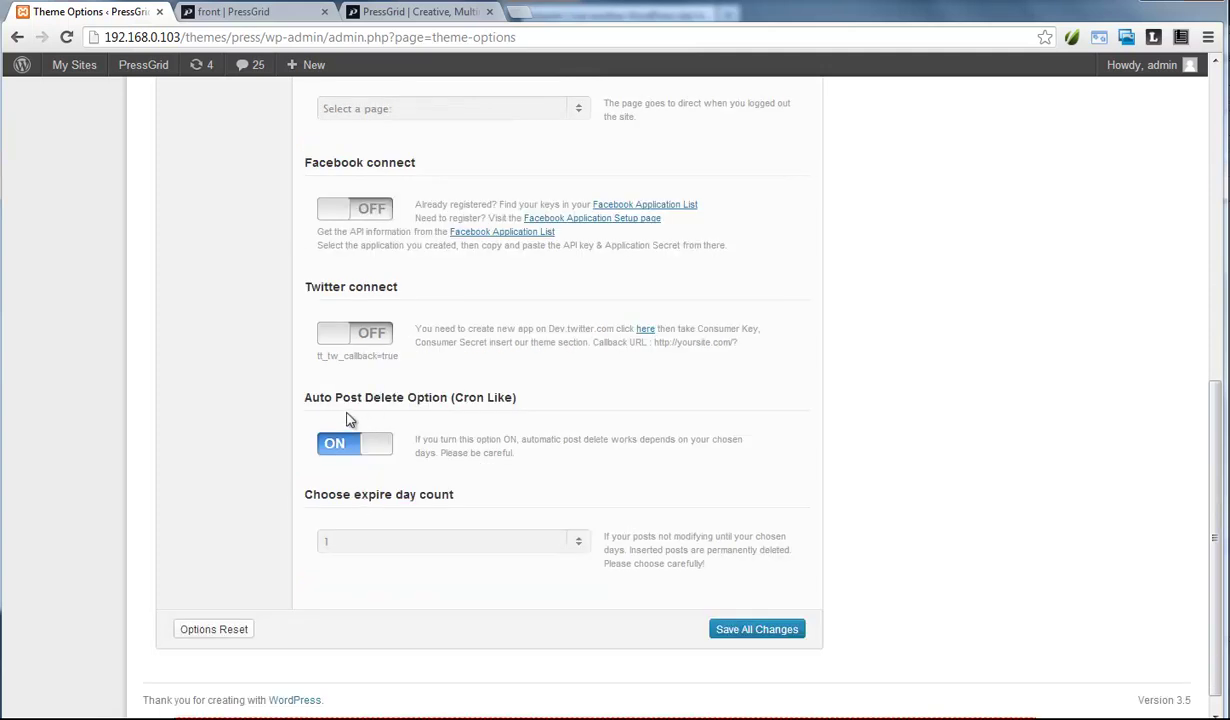
pyautogui.click(378, 540)
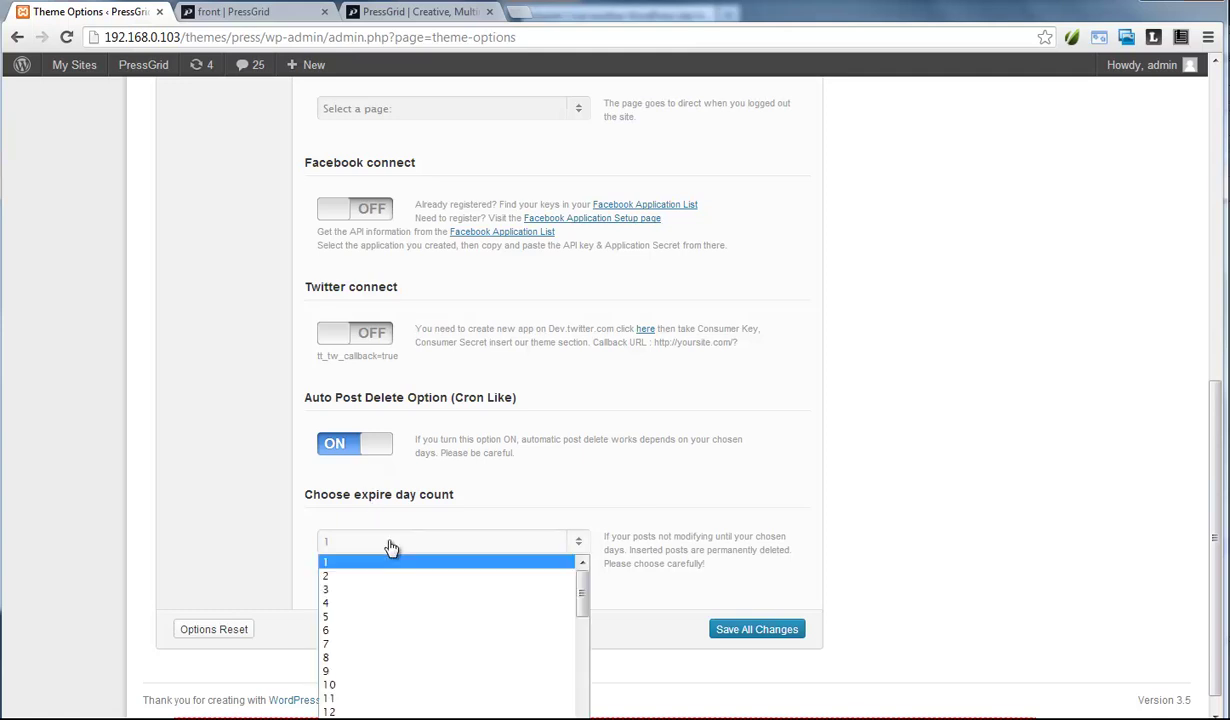
pyautogui.scroll(-11, 390, 610)
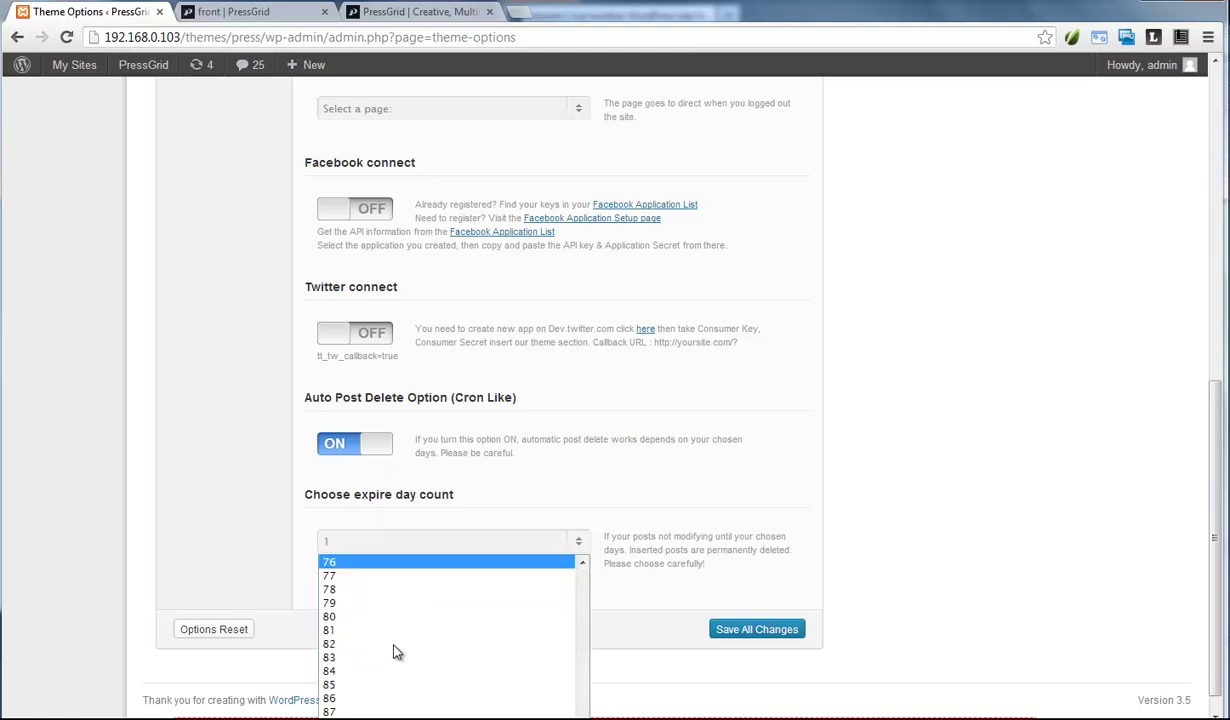
pyautogui.scroll(-1, 281, 612)
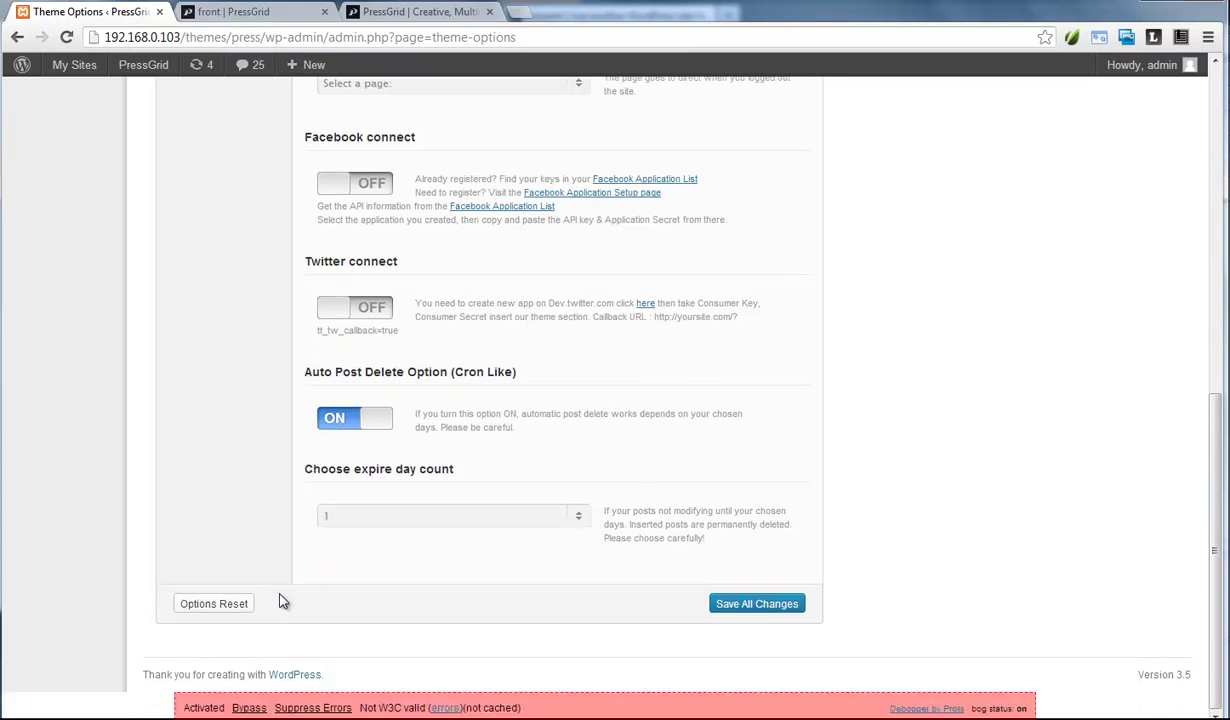
pyautogui.click(362, 524)
pyautogui.click(362, 526)
# - Read through the expire day count heading, Auto Post Delete explanation and warning text
pyautogui.moveTo(300, 466); pyautogui.dragTo(467, 474)
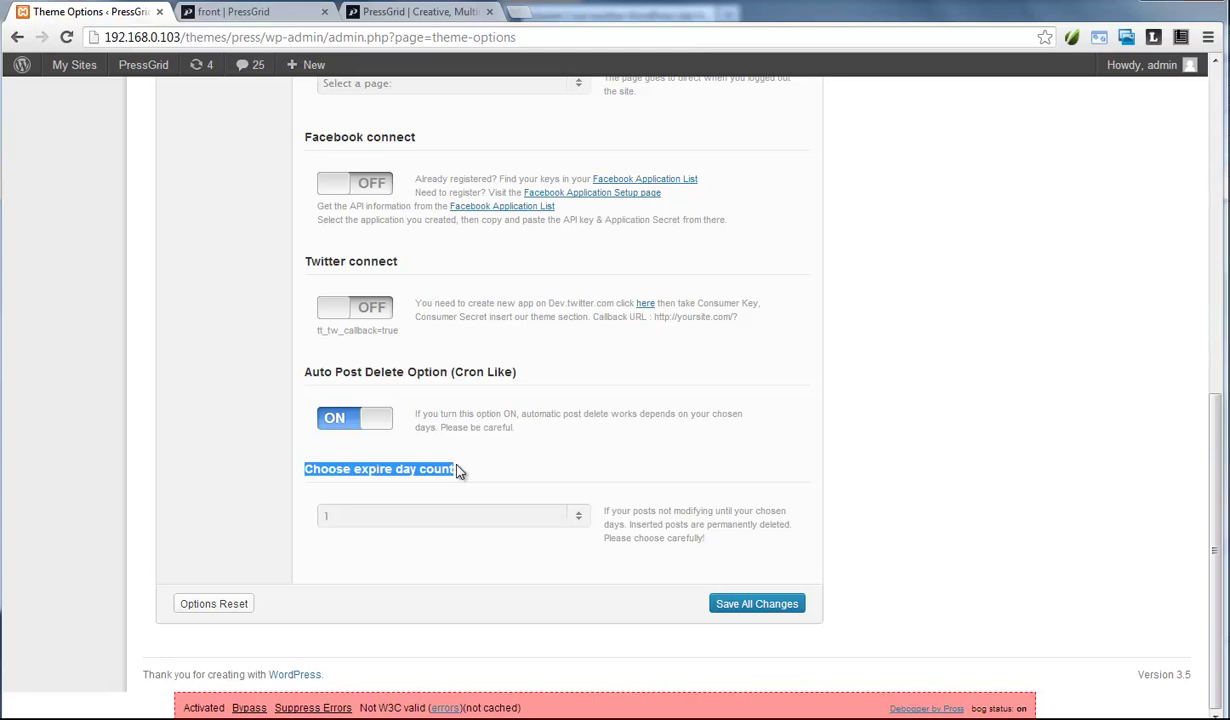
pyautogui.click(480, 475)
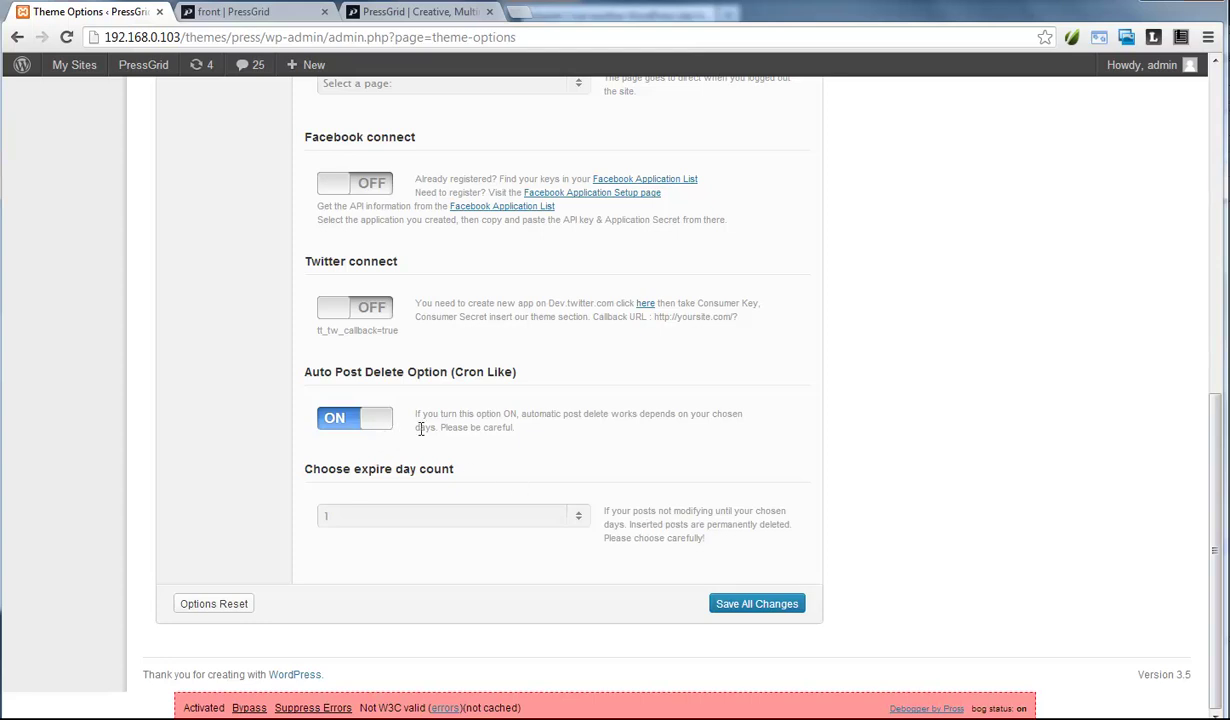
pyautogui.moveTo(417, 418); pyautogui.dragTo(600, 445)
pyautogui.click(600, 445)
pyautogui.tripleClick(643, 528)
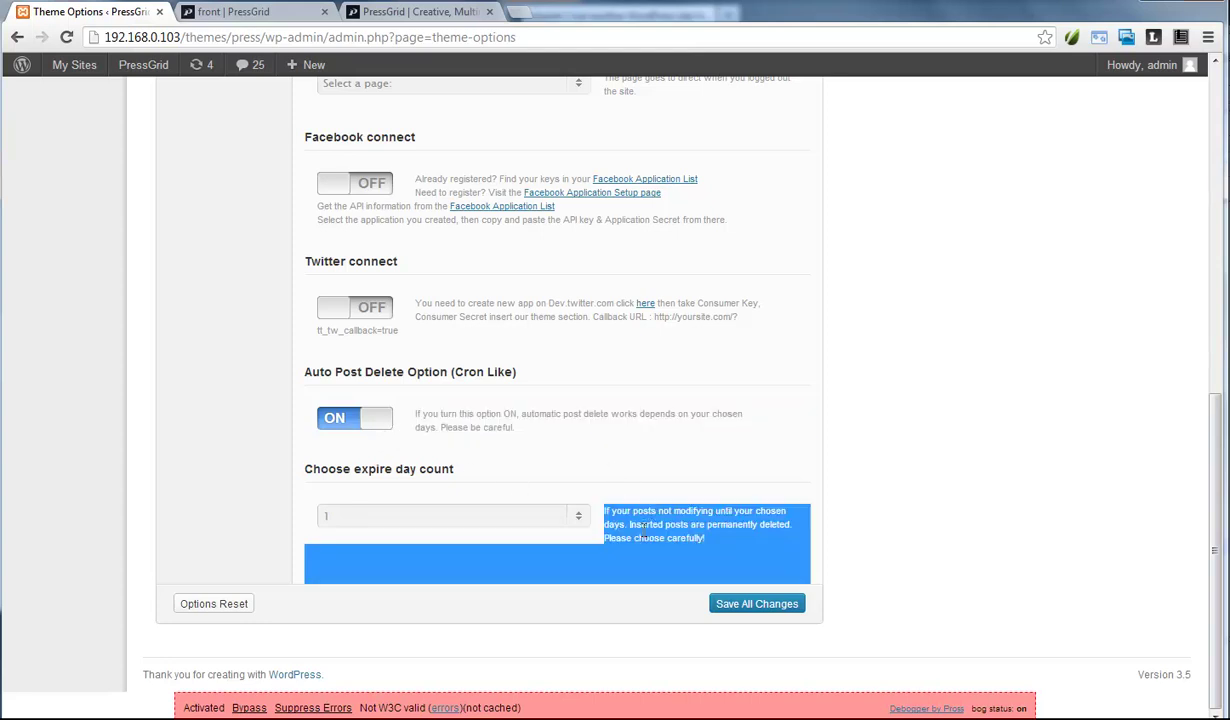
pyautogui.doubleClick(490, 428)
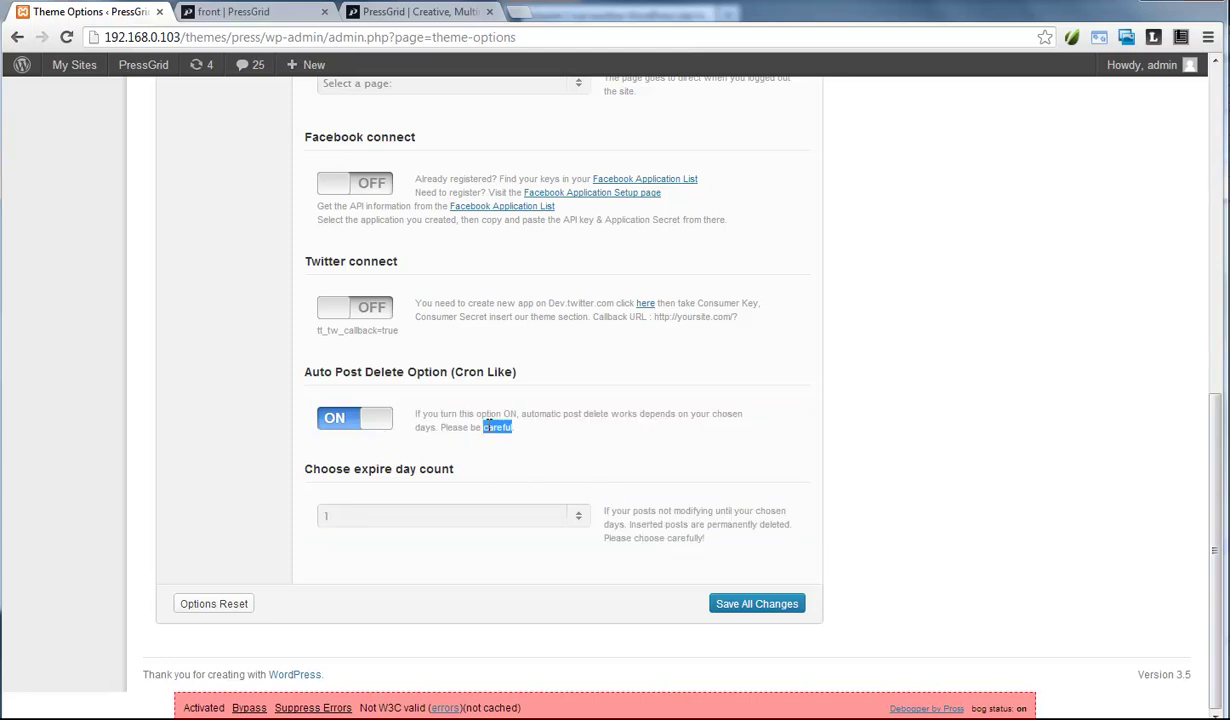
pyautogui.tripleClick(490, 428)
pyautogui.click(570, 475)
pyautogui.scroll(10, 540, 464)
# - Browse the Additional, Font and Skin Options tabs, then scroll through Theme Publish settings again
pyautogui.click(233, 261)
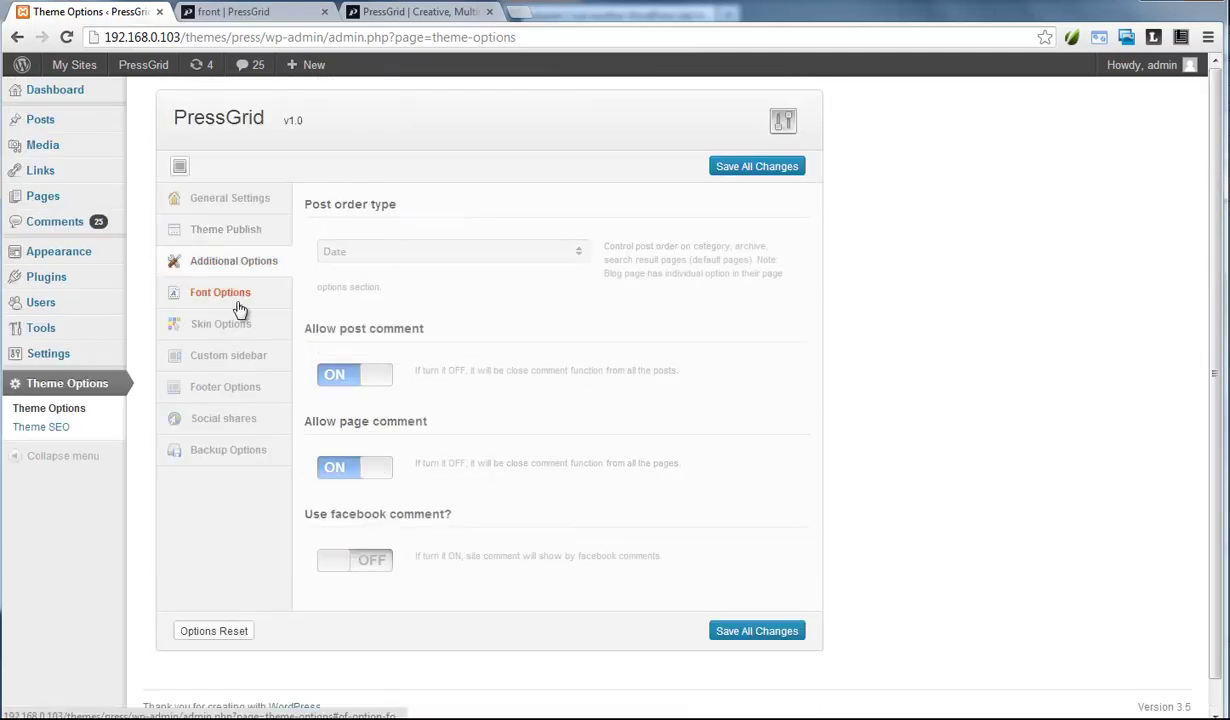
pyautogui.click(239, 302)
pyautogui.click(241, 326)
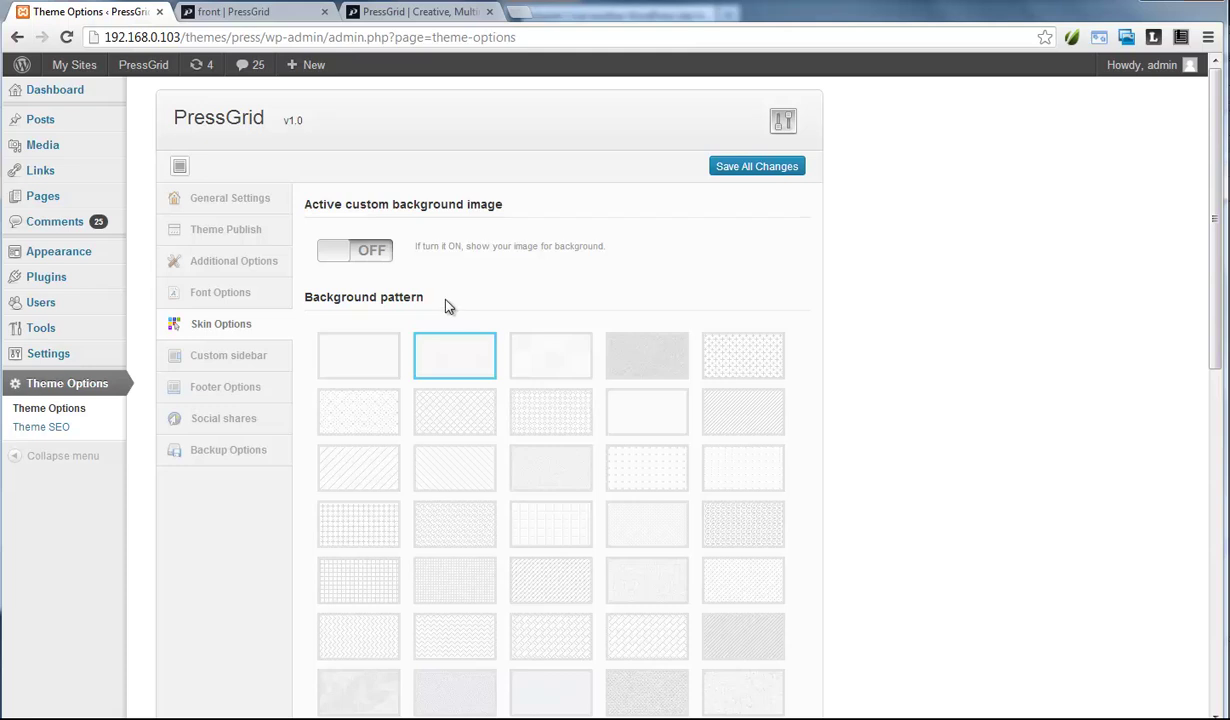
pyautogui.click(228, 230)
pyautogui.scroll(-3, 537, 457)
pyautogui.scroll(-3, 570, 488)
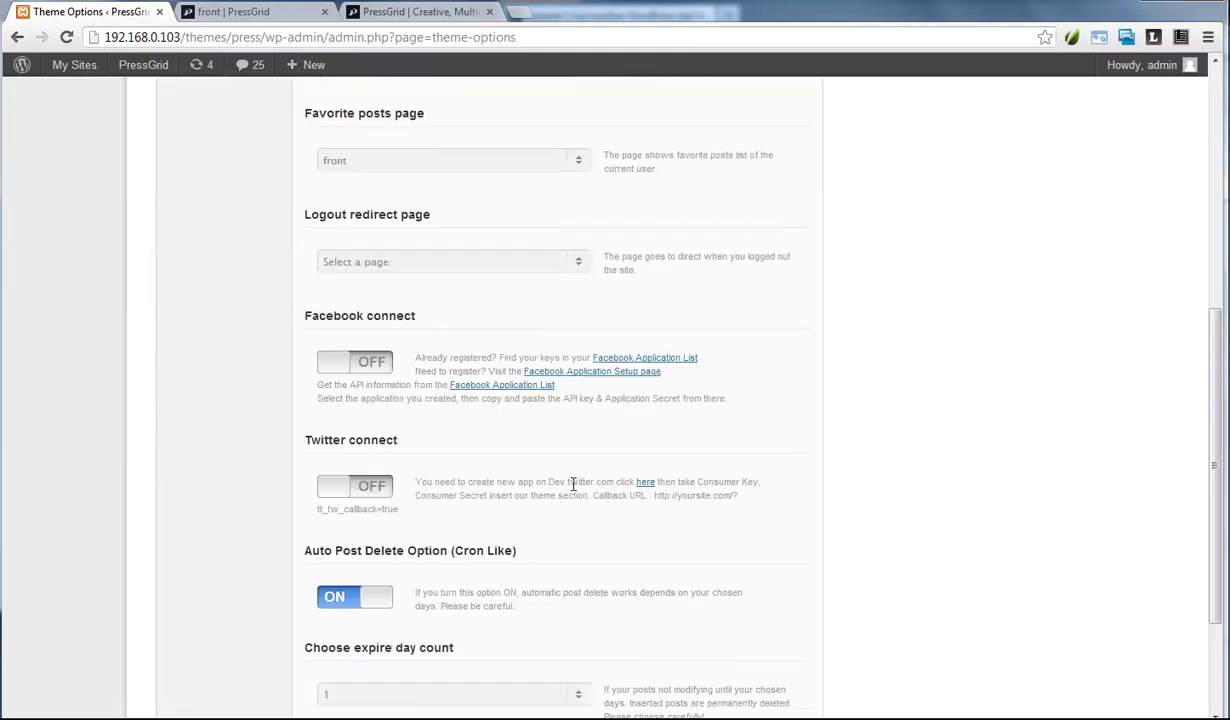